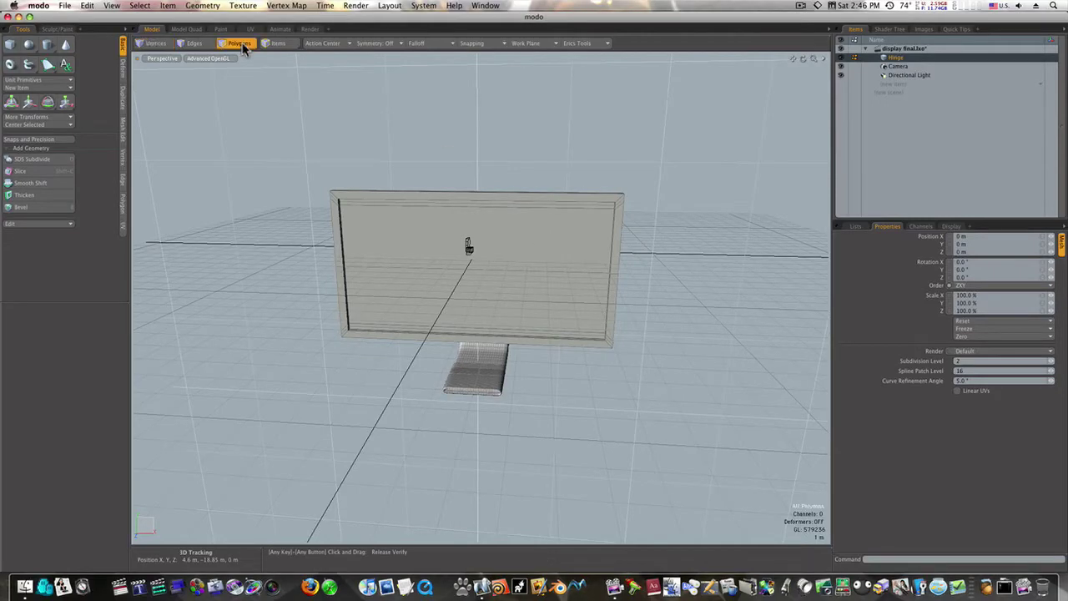
Step: Switch to the Render layout and zoom the Camera viewport out until the whole monitor is framed
double_click(421, 222)
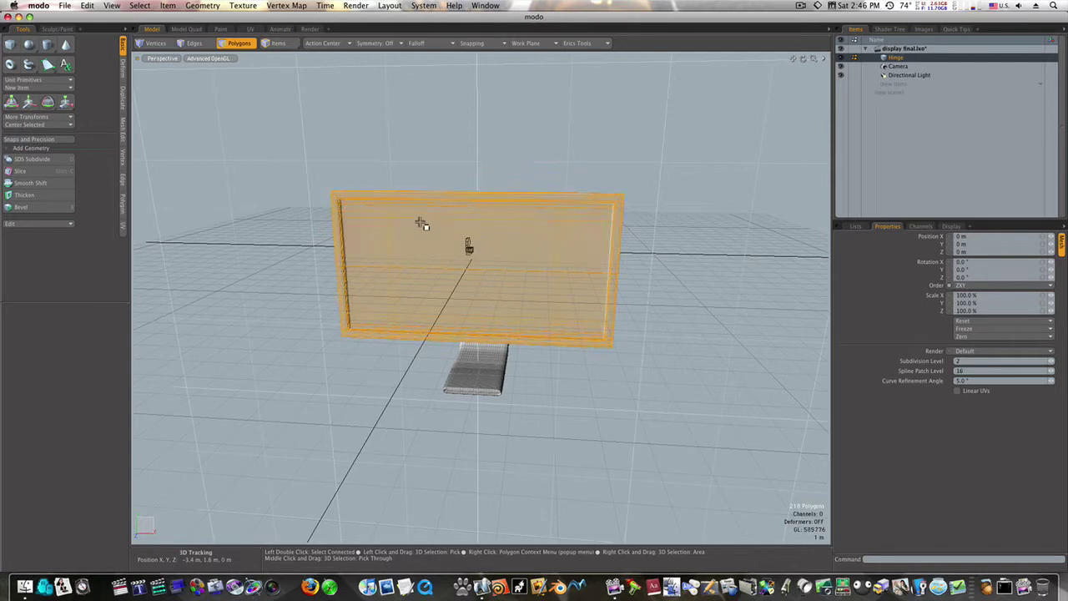
key(1)
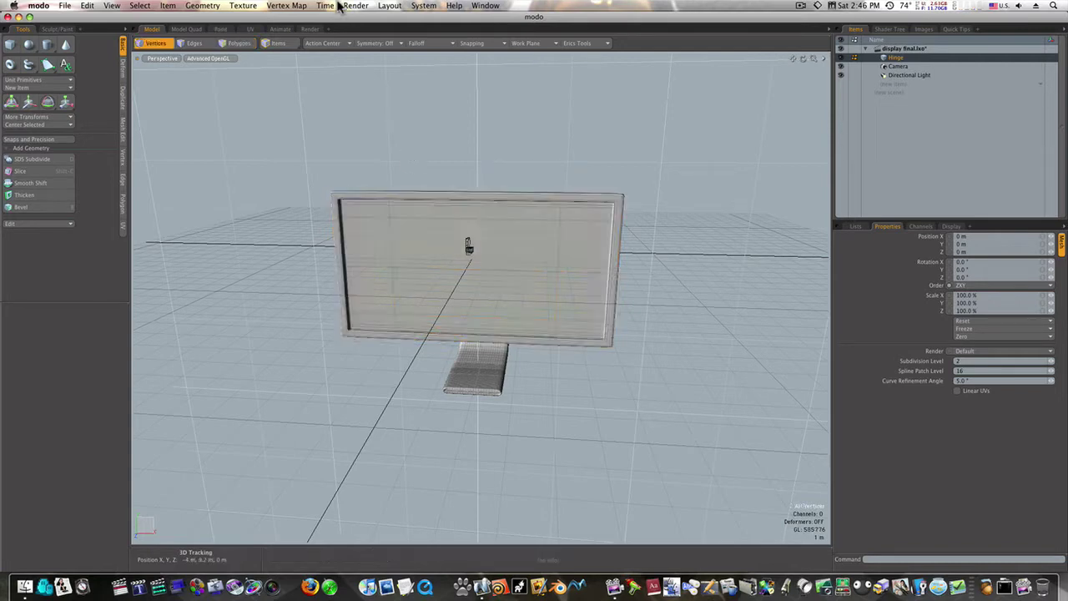
click(309, 29)
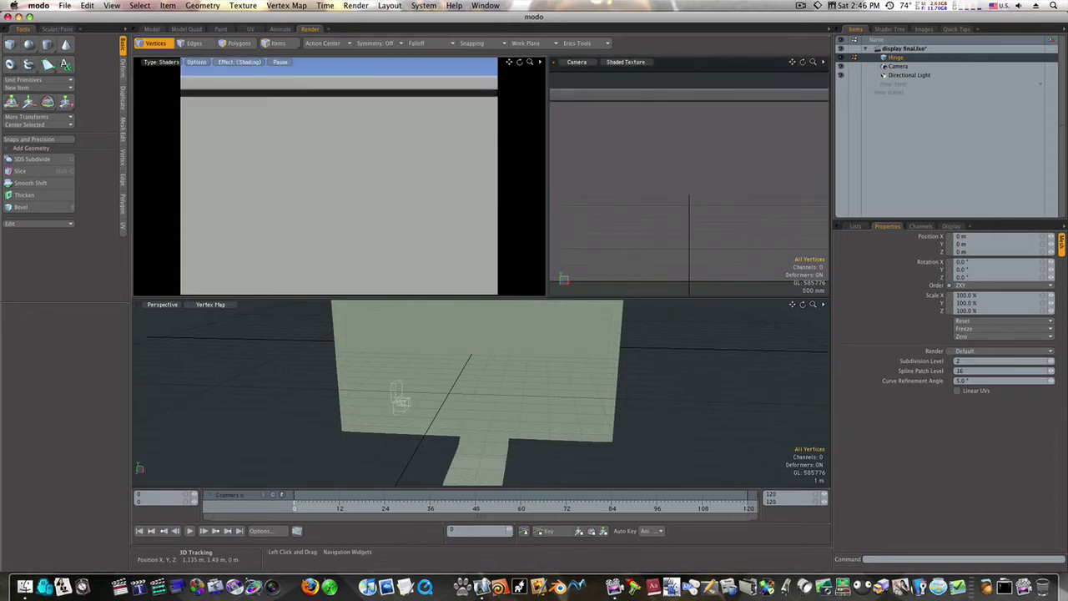
drag(812, 62, 758, 155)
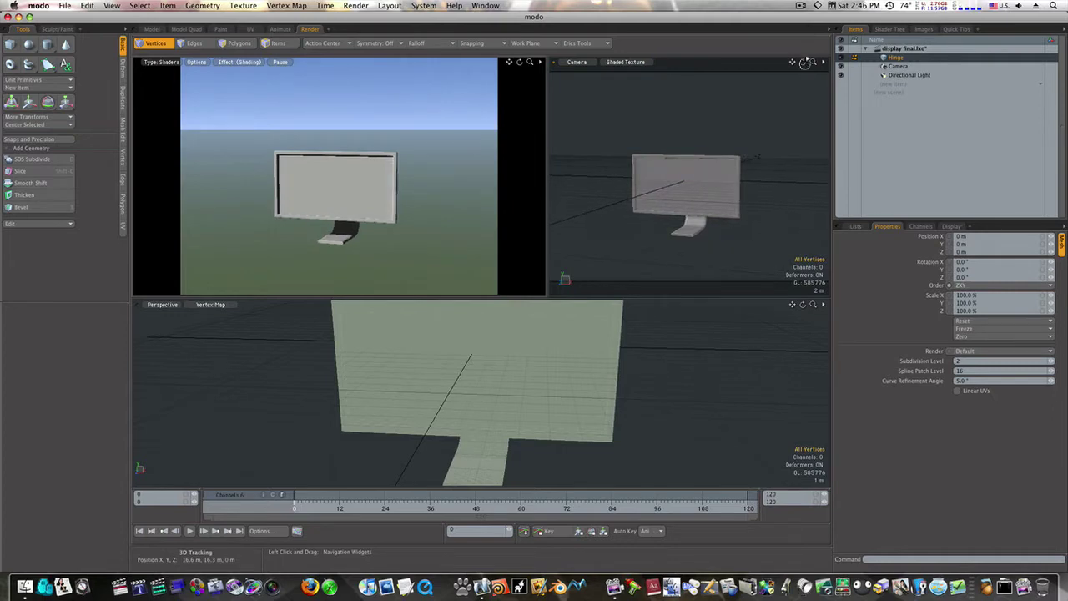
Step: Back in the Model layout, add a new empty Mesh item
click(152, 29)
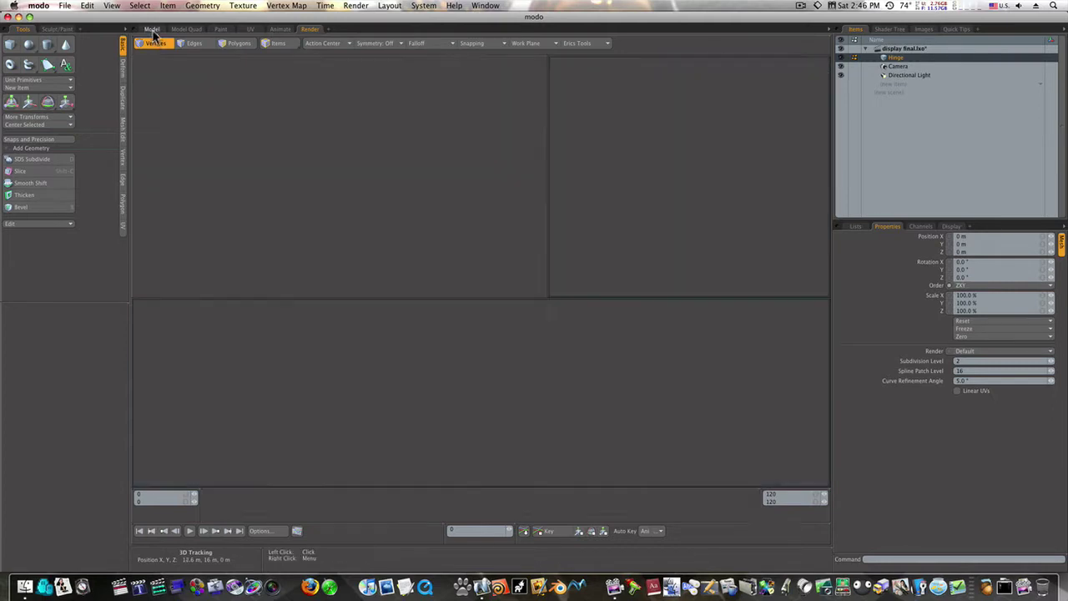
click(902, 84)
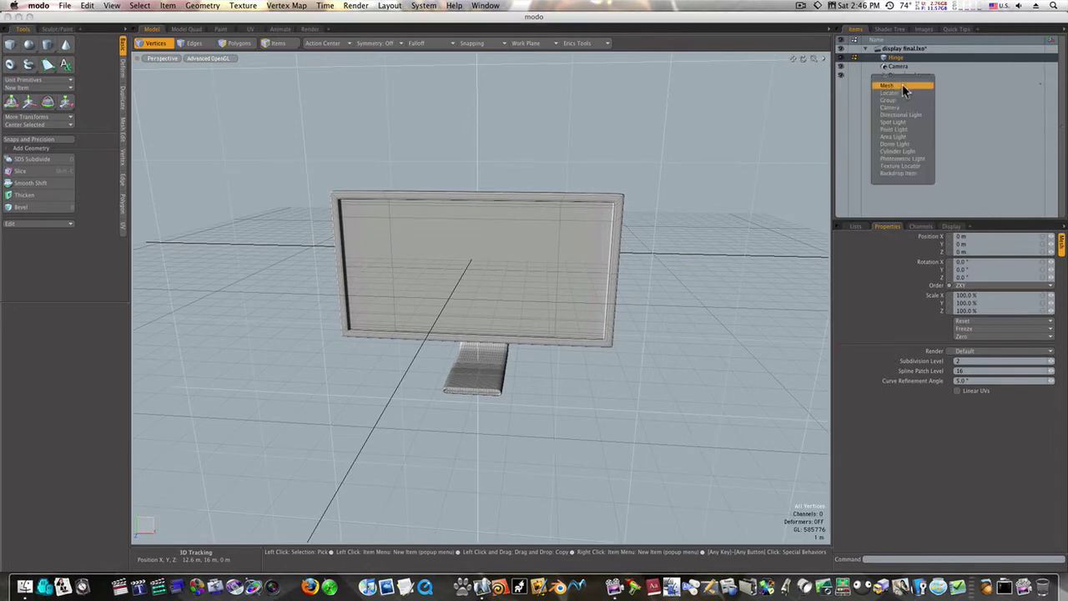
click(903, 86)
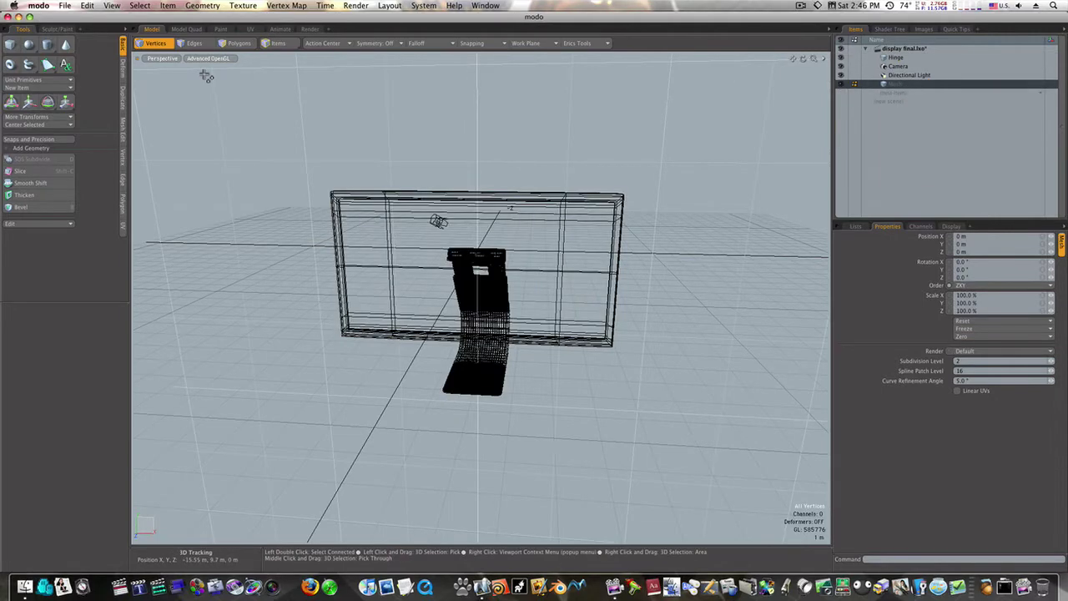
Step: Draw a flat 101.4 m × 100.7 m box and lower it to Y -7.4 m below the monitor
alt+drag(389, 186, 462, 43)
alt+drag(400, 204, 570, 493)
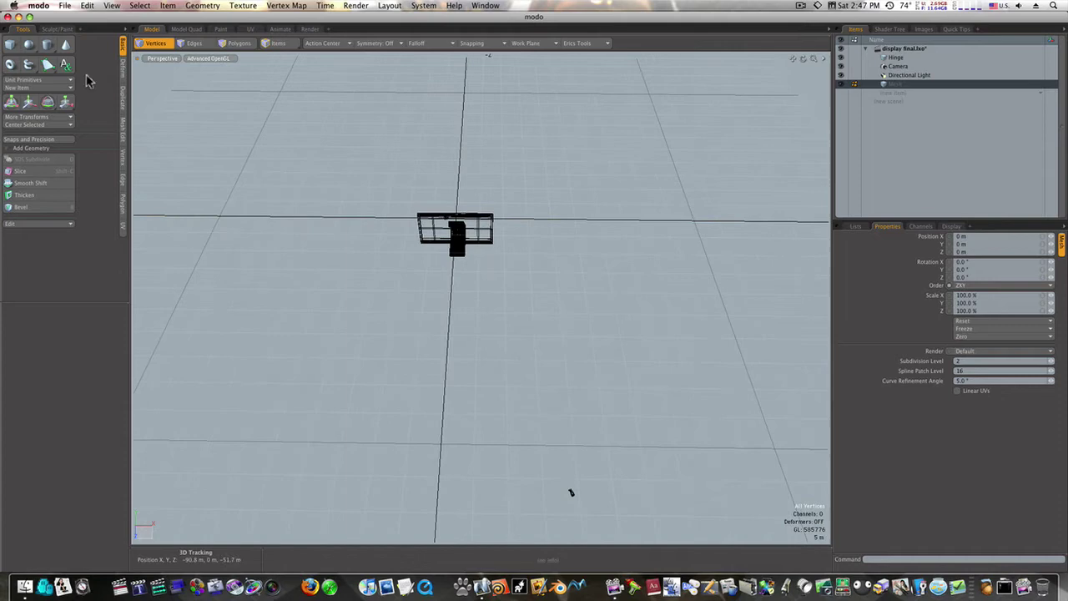
click(11, 45)
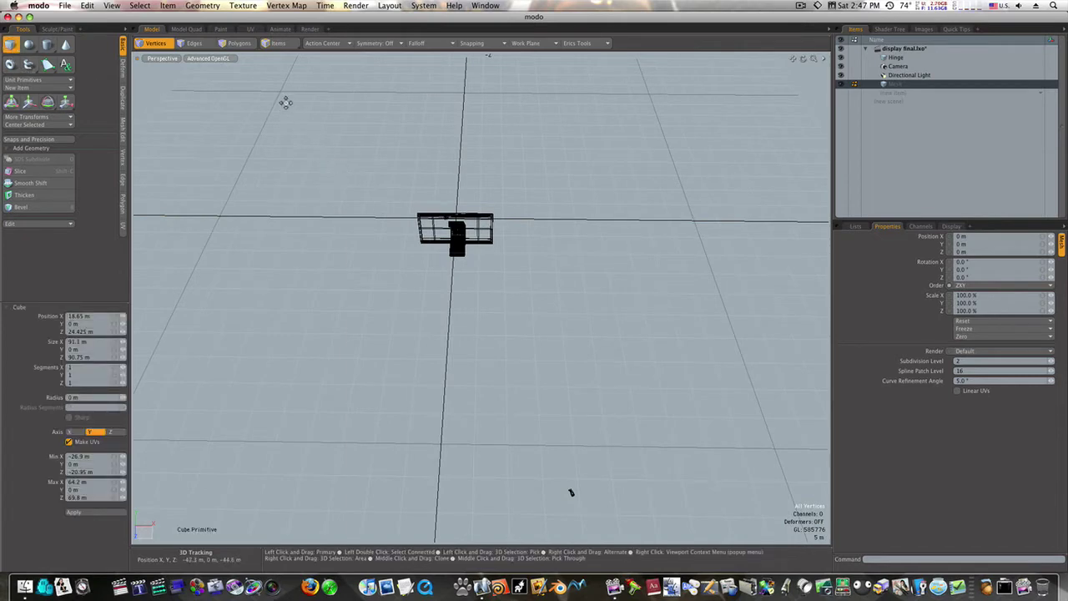
drag(279, 92, 780, 447)
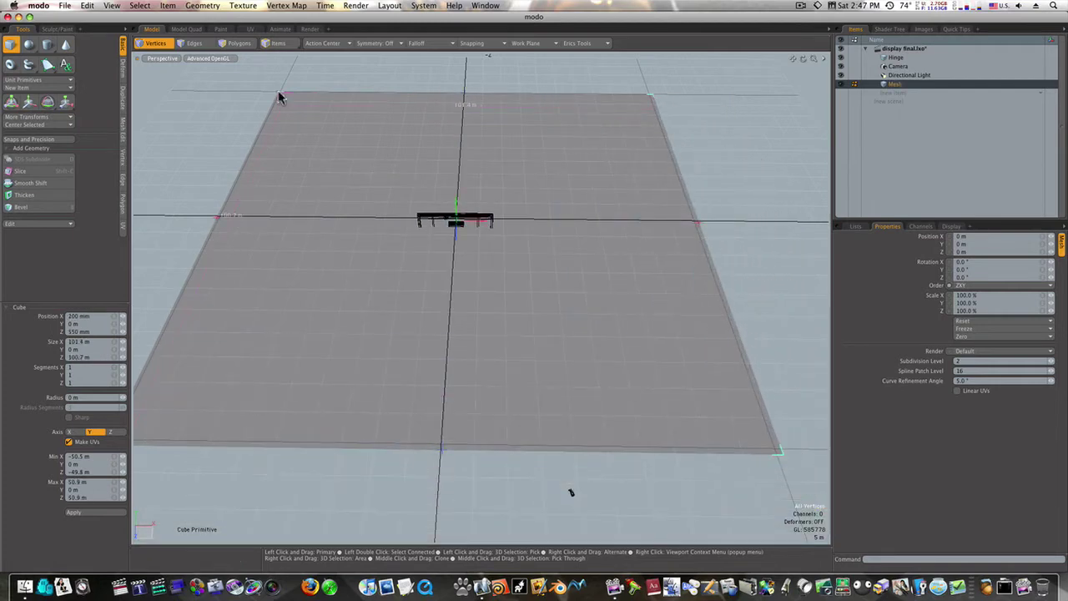
drag(571, 492, 571, 492)
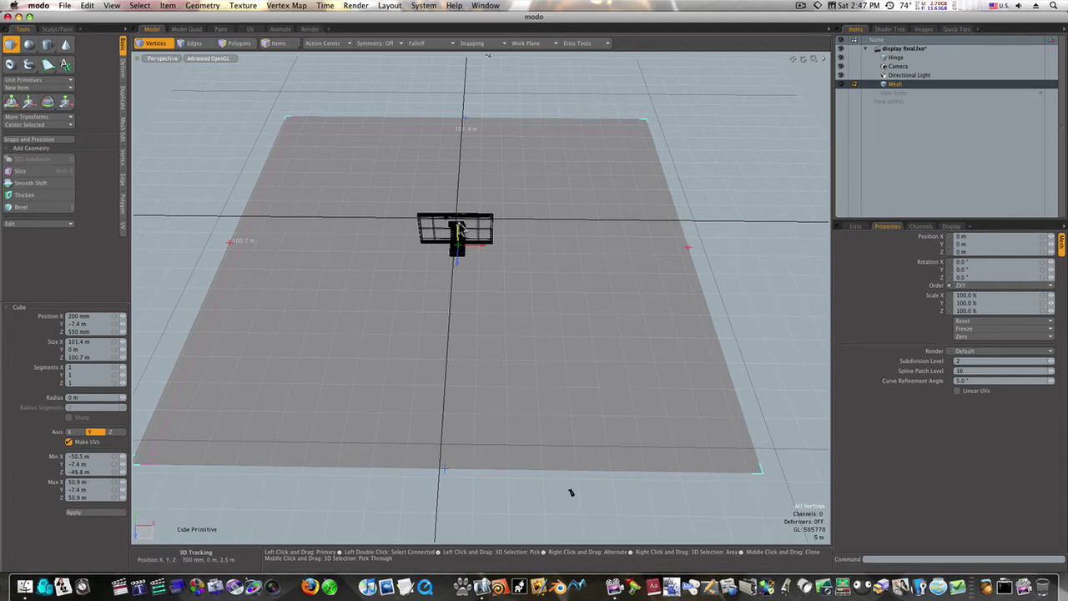
Step: Edge-extend the plane's four boundary edges about 19.6 m upward into walls, then deselect
key(space)
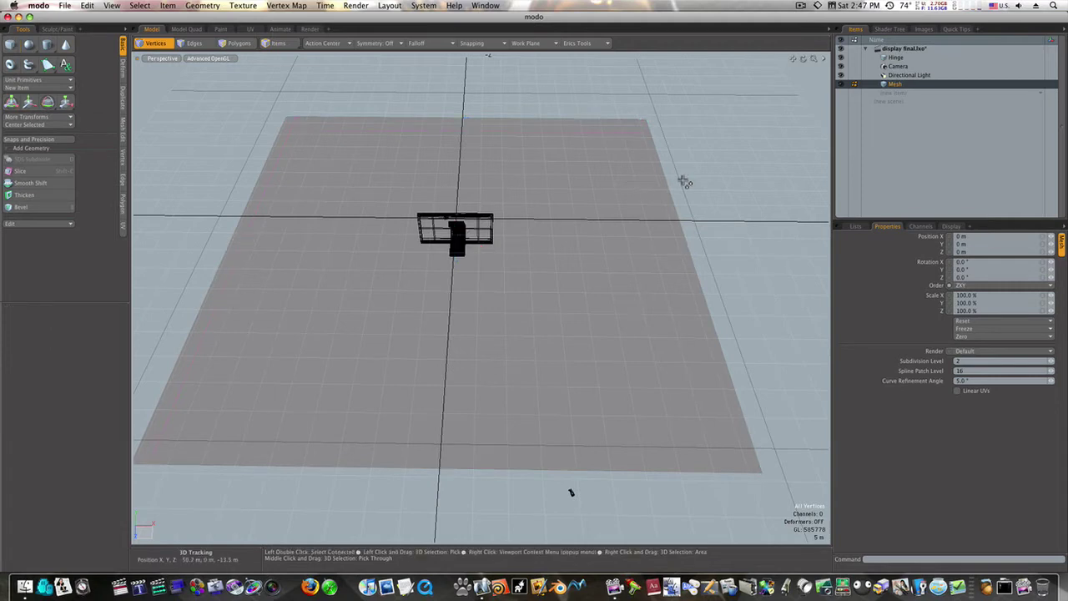
click(197, 44)
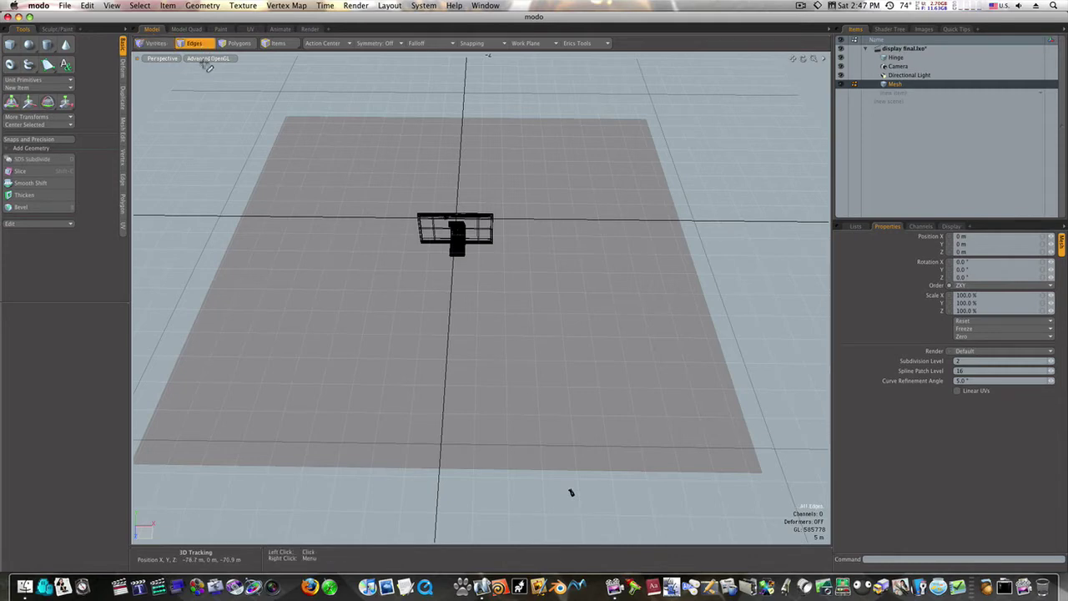
double_click(268, 158)
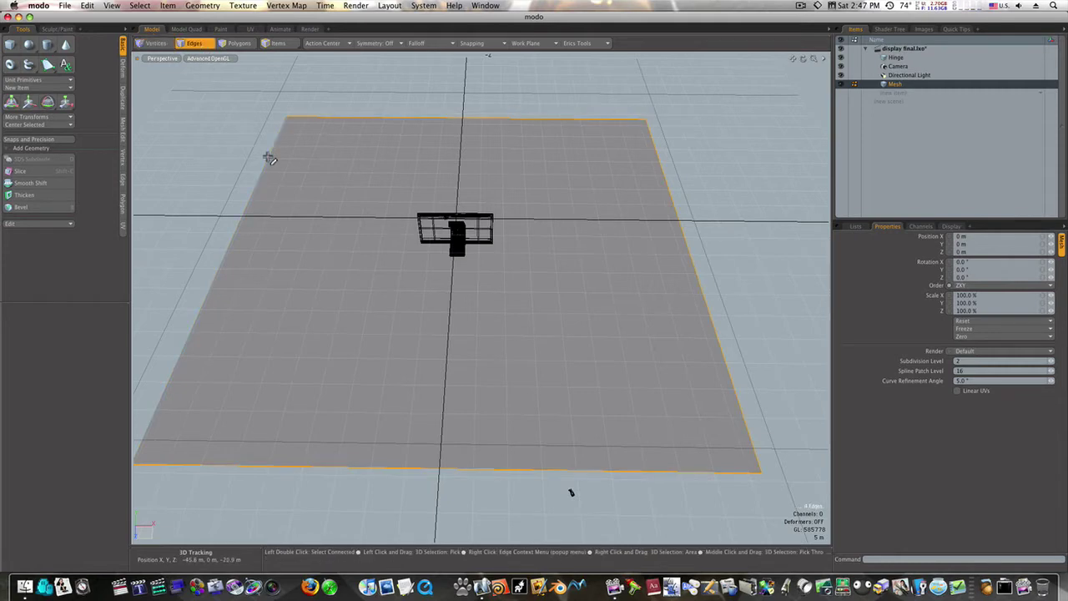
key(shift+x)
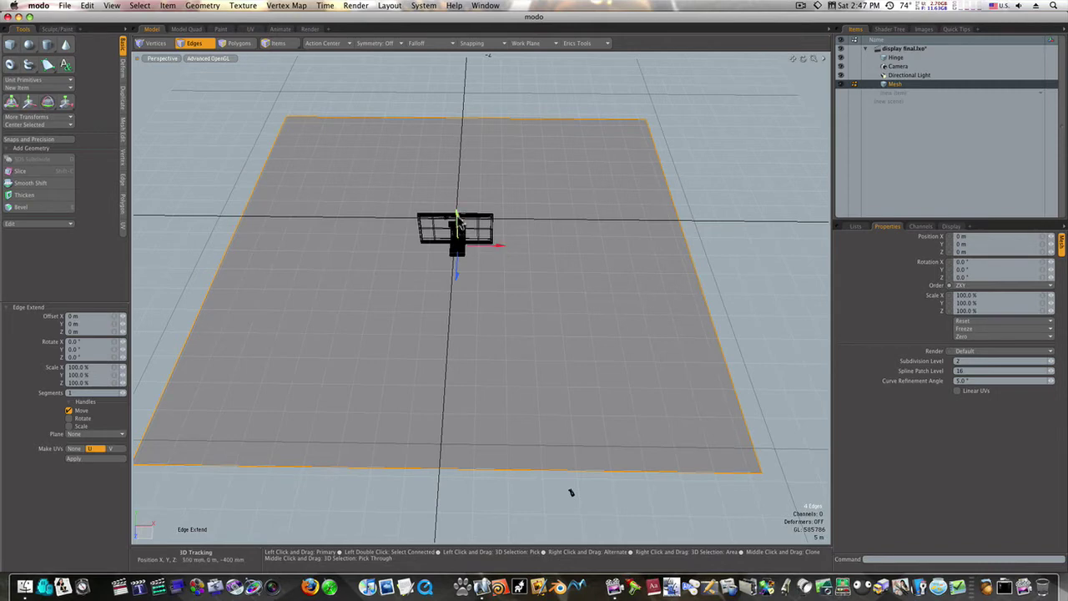
drag(458, 220, 453, 100)
key(space)
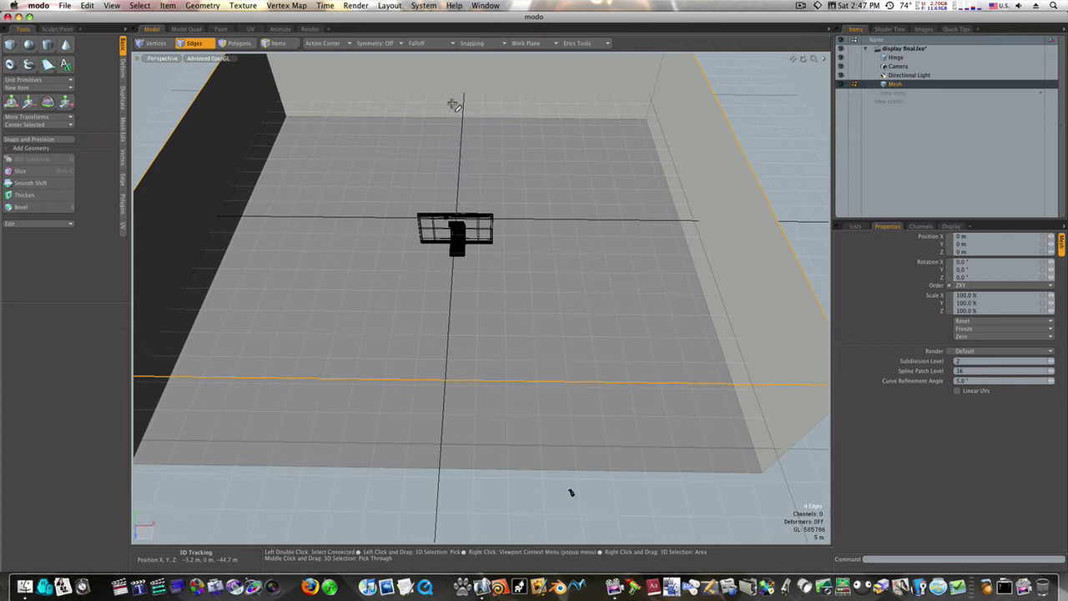
click(571, 493)
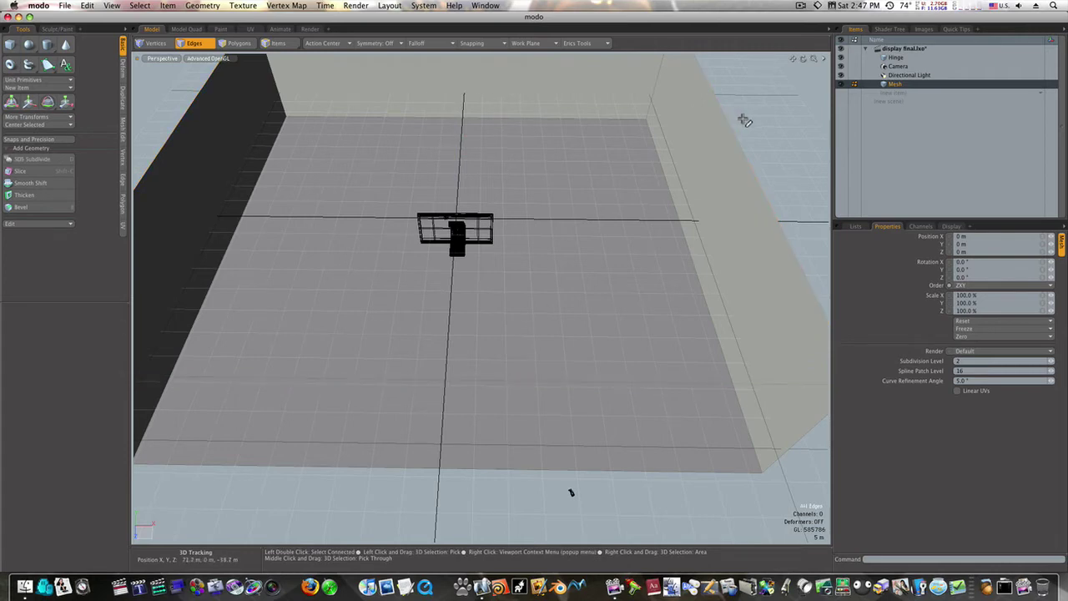
Step: Bevel the floor's four boundary edges by about 9.6 m to curve the floor-wall corner
double_click(577, 120)
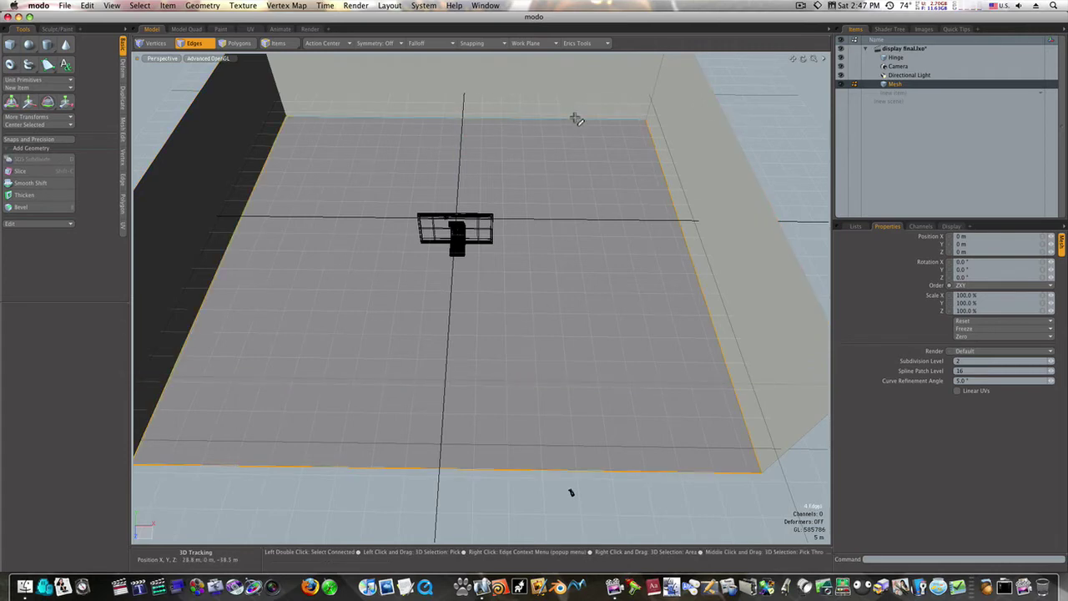
key(b)
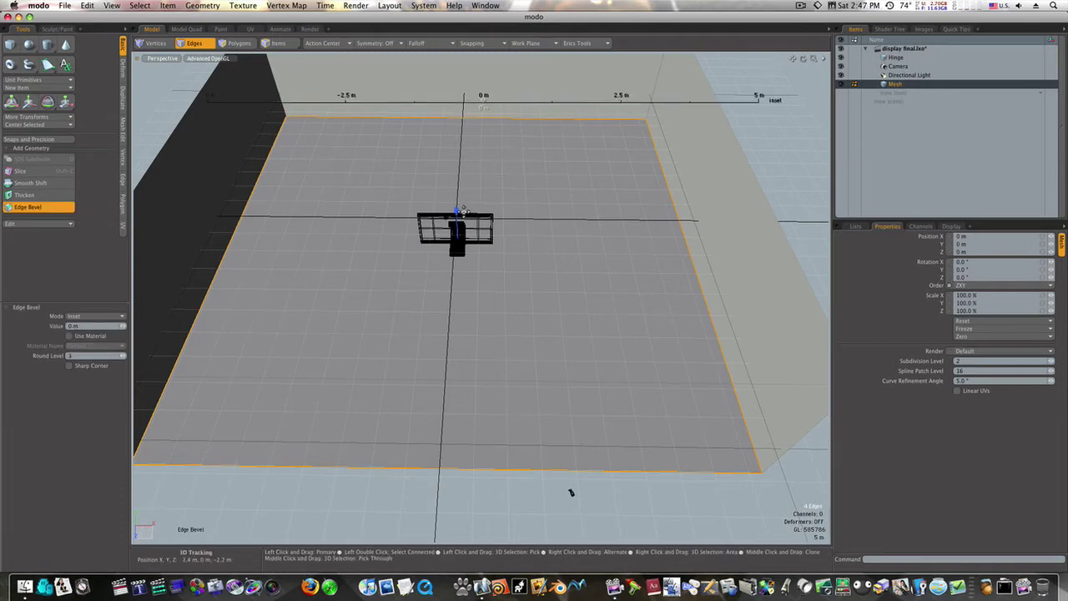
drag(456, 213, 452, 141)
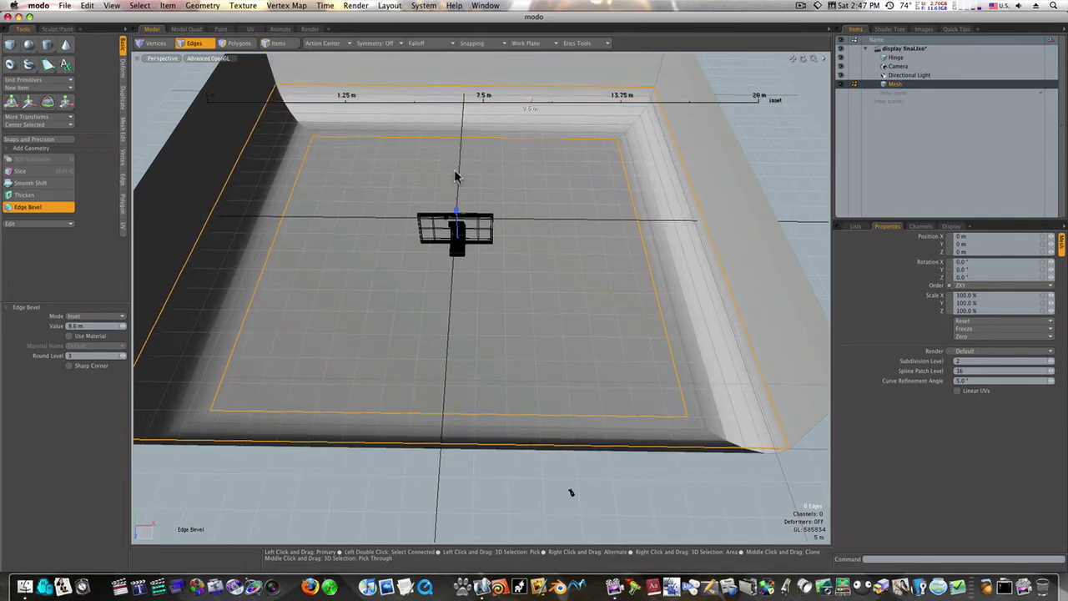
key(space)
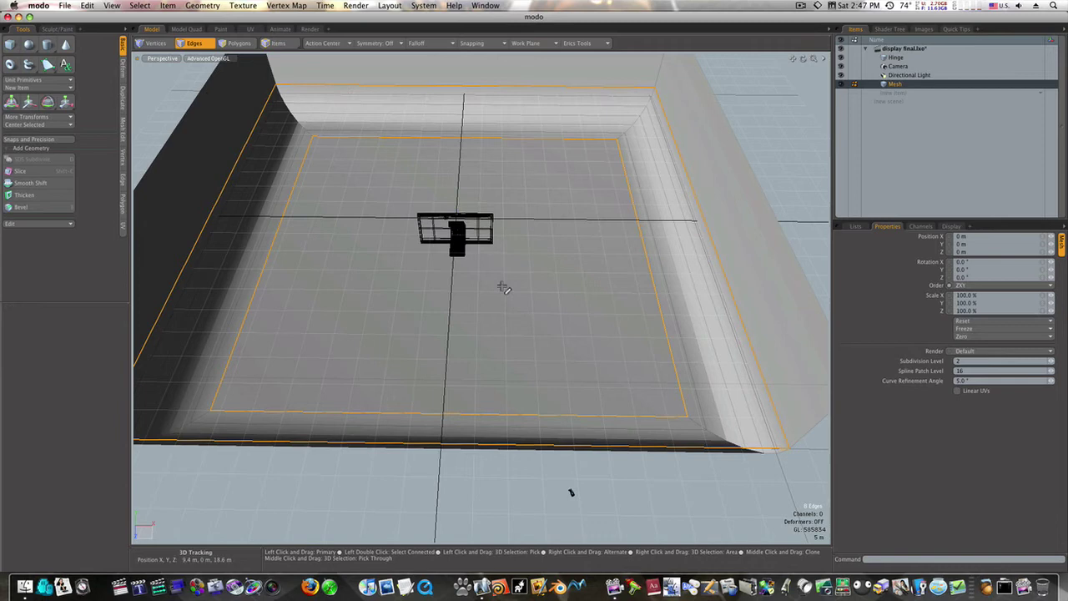
Step: In the Render layout, select the whole floor mesh in polygon mode
click(309, 29)
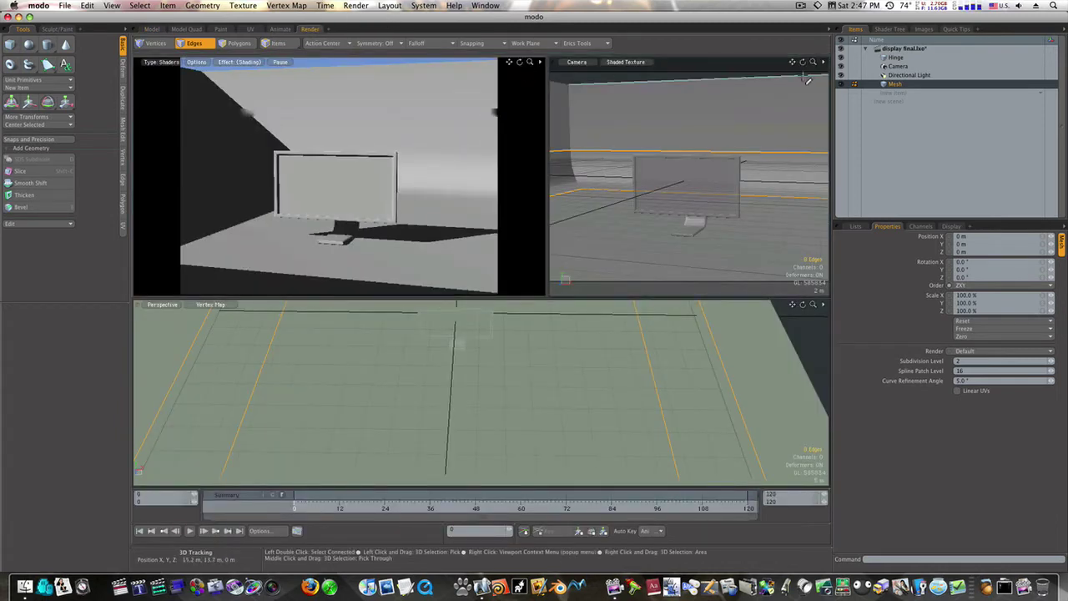
mouse_move(804, 61)
mouse_down()
mouse_move(815, 65)
mouse_move(805, 68)
mouse_up()
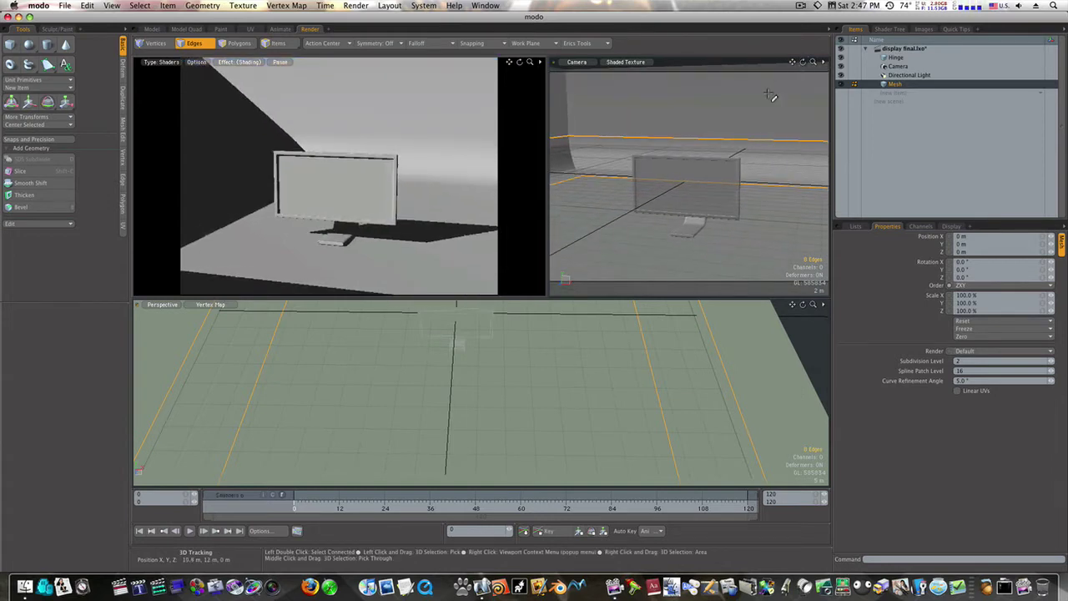
key(3)
click(399, 362)
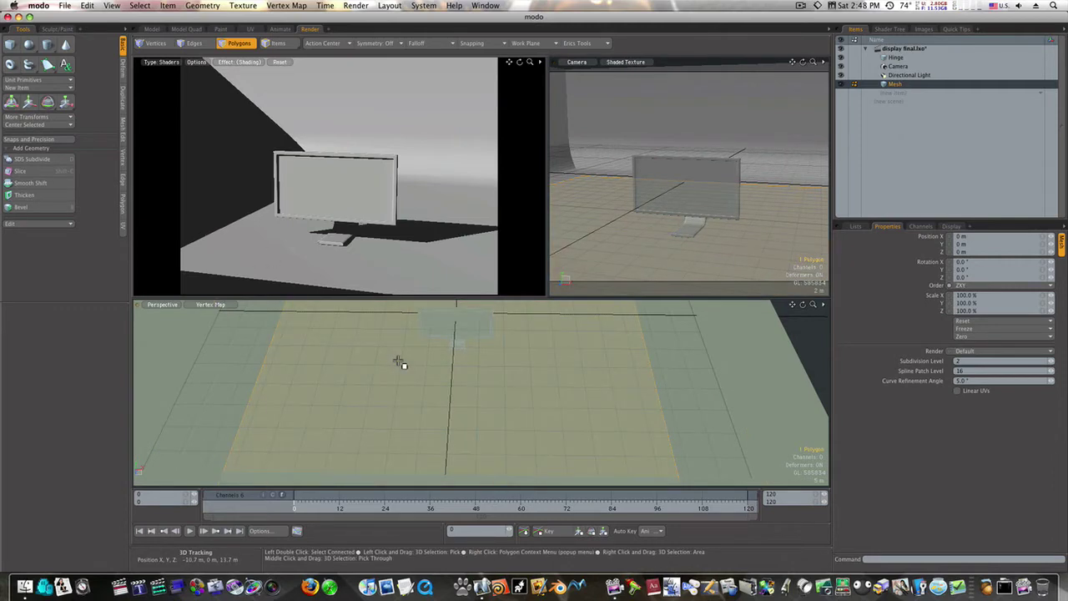
double_click(743, 427)
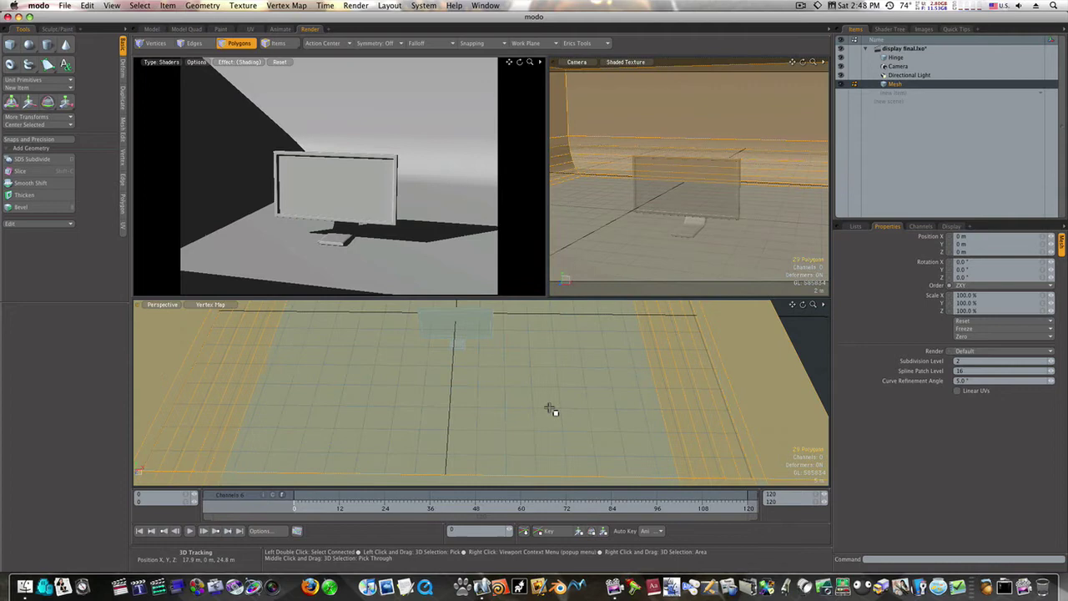
Step: Scale the room mesh to 236% along X and 117.5% along Z
key(r)
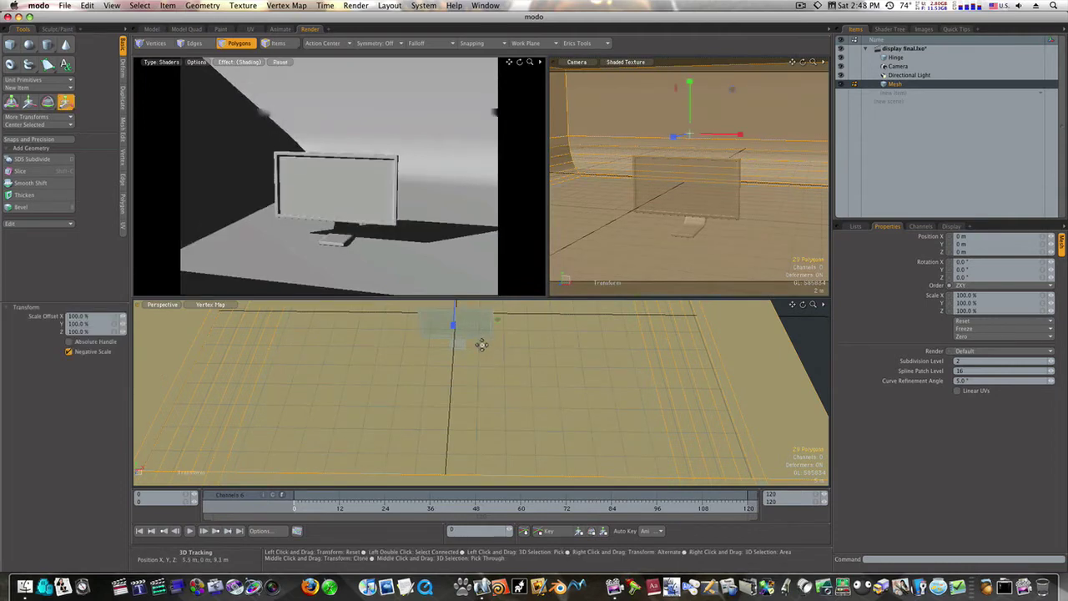
alt+drag(505, 353, 508, 385)
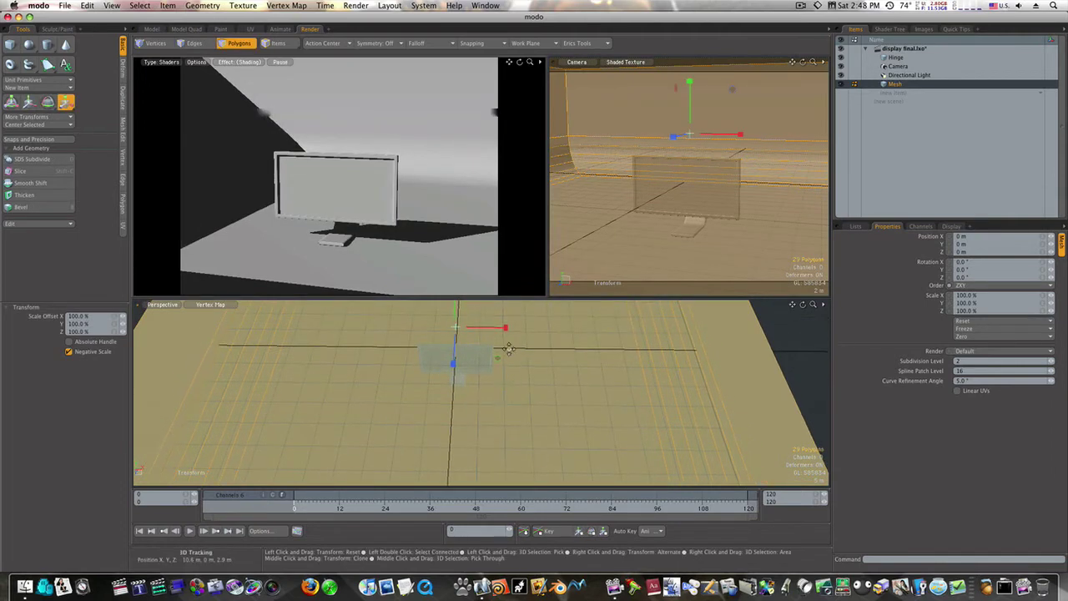
drag(508, 331, 543, 327)
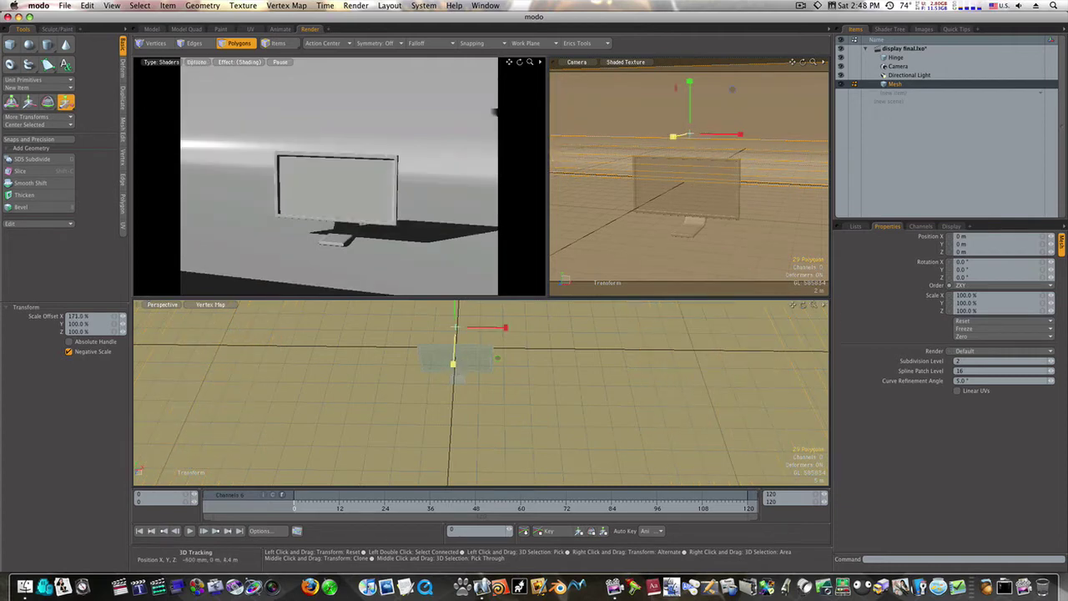
drag(452, 364, 452, 368)
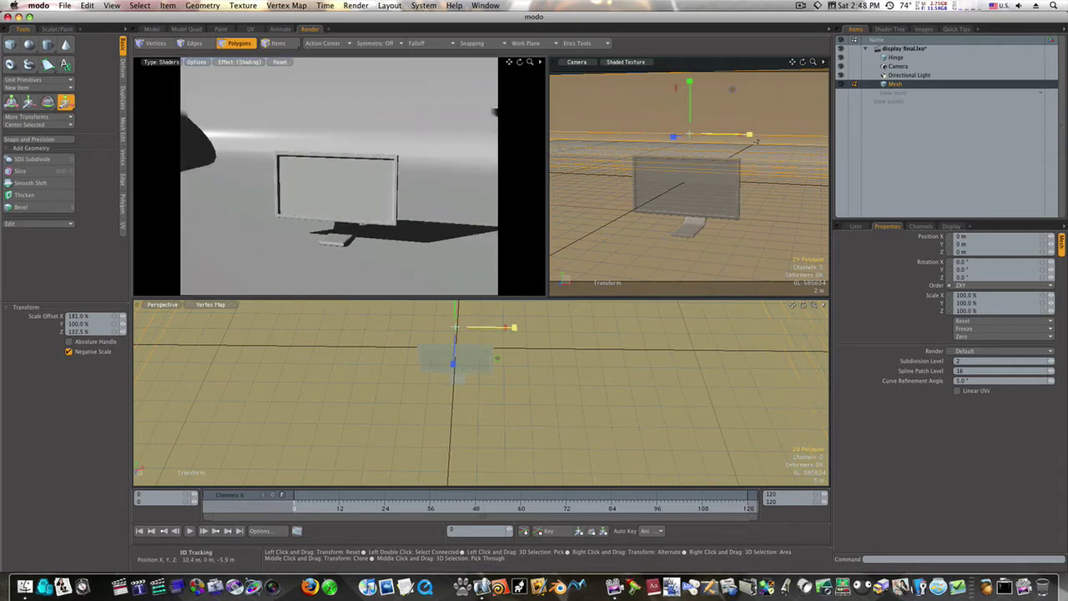
drag(513, 327, 528, 327)
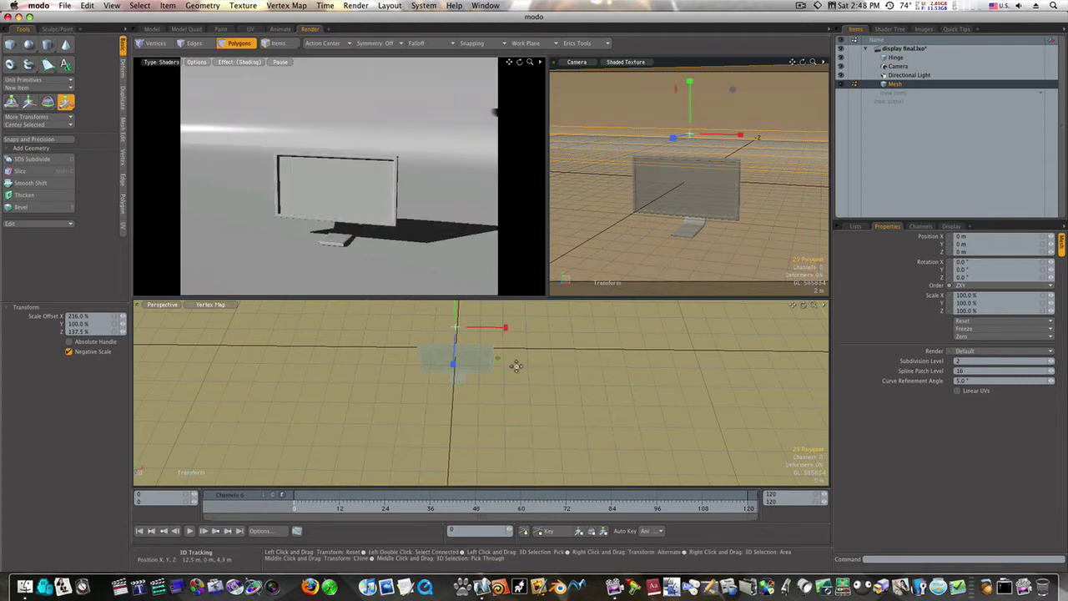
Step: Frame the whole backdrop, drop the Scale tool, deselect the mesh and return to the Render layout
click(153, 29)
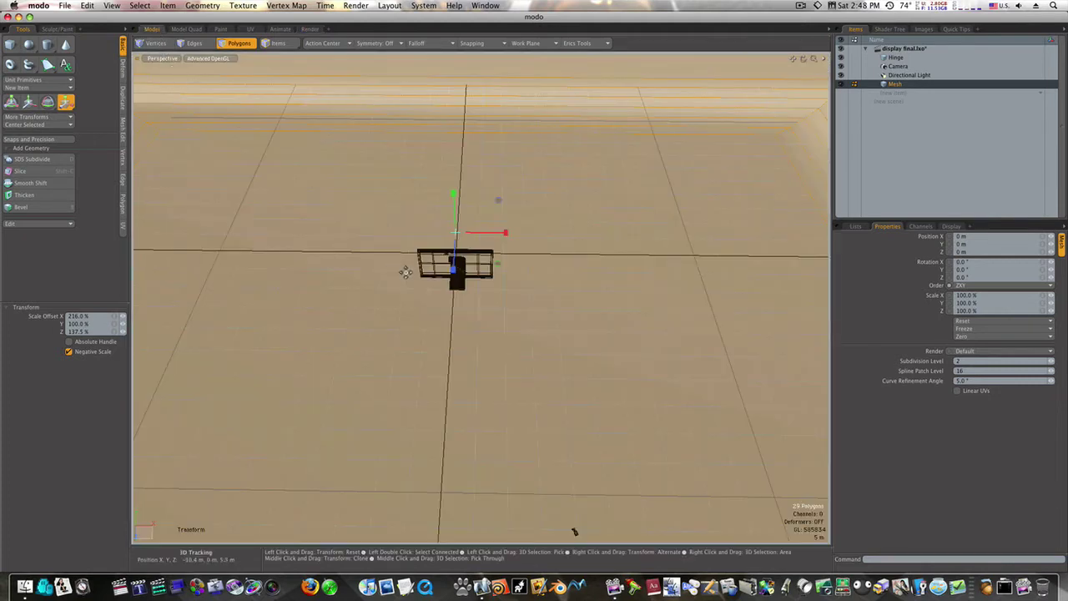
key(a)
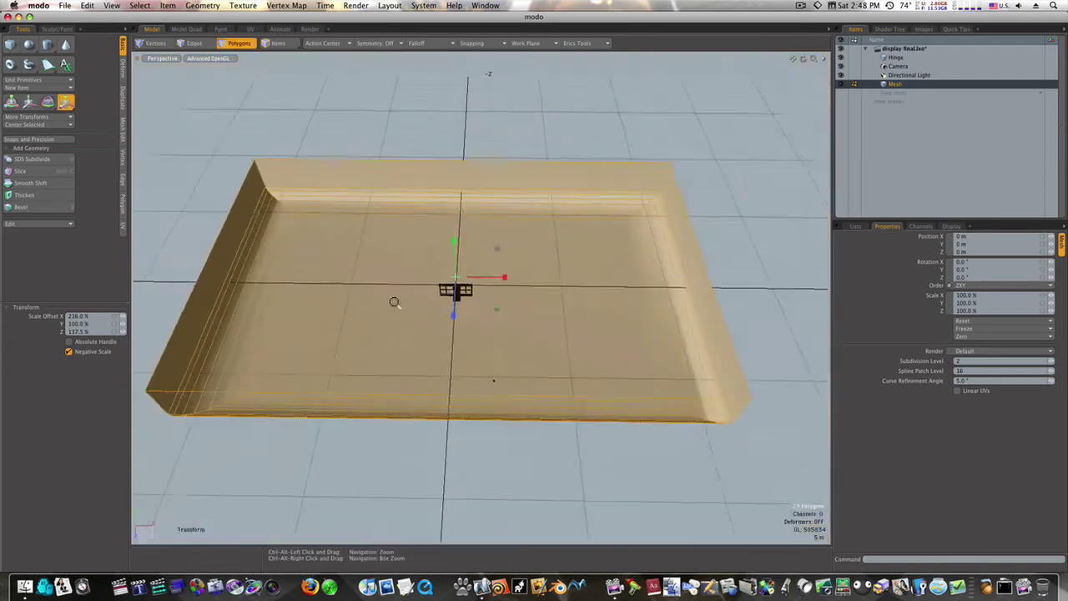
key(q)
click(418, 136)
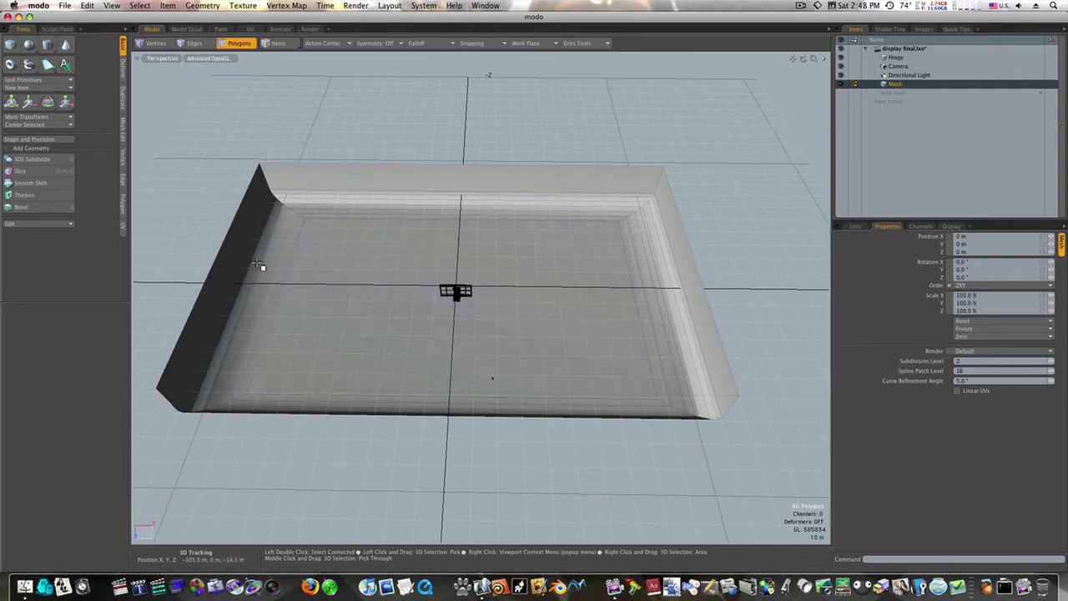
click(308, 29)
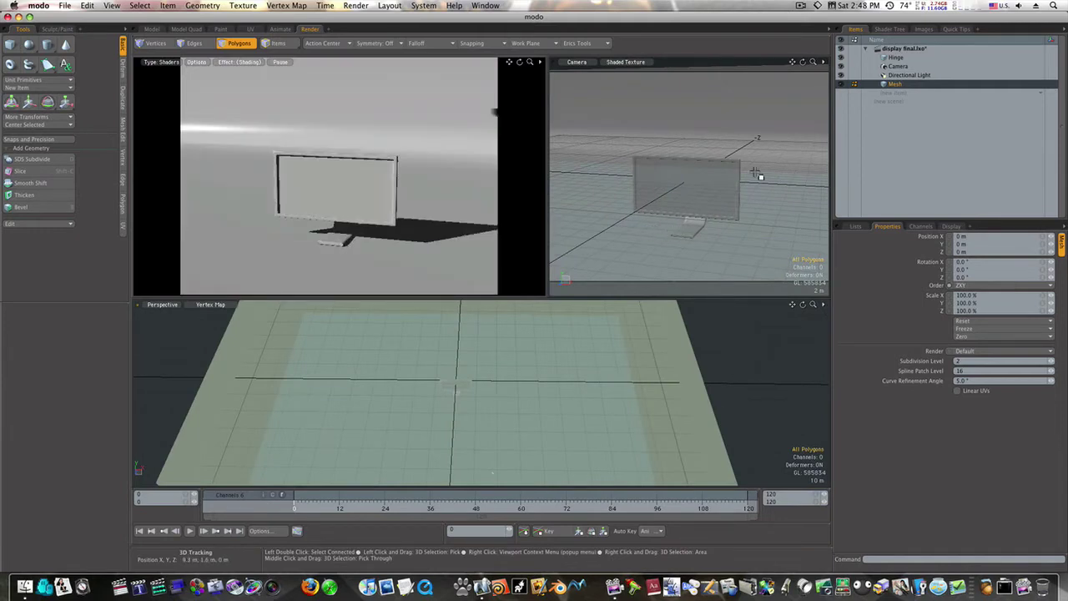
Step: In the Shader Tree, change the Environment Material type from 4 Color Gradient to Physically-based Daylight
click(890, 30)
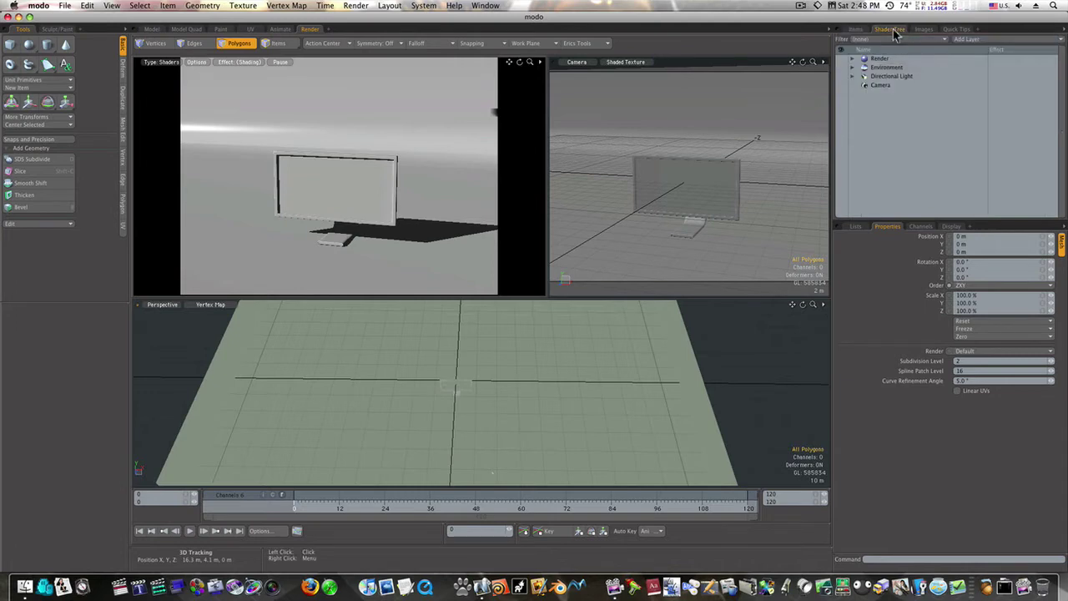
click(851, 59)
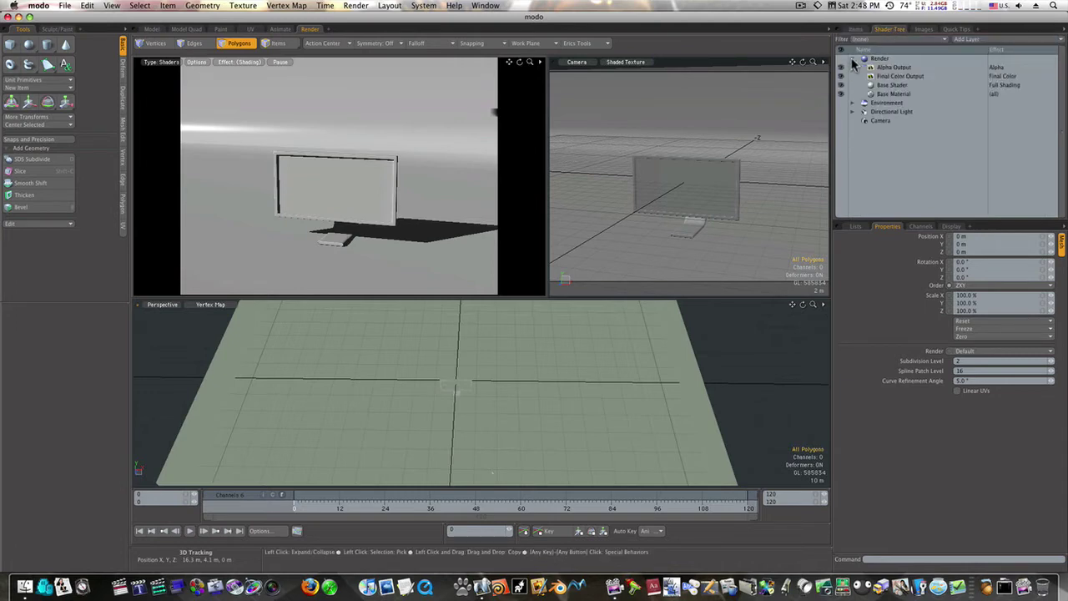
click(853, 104)
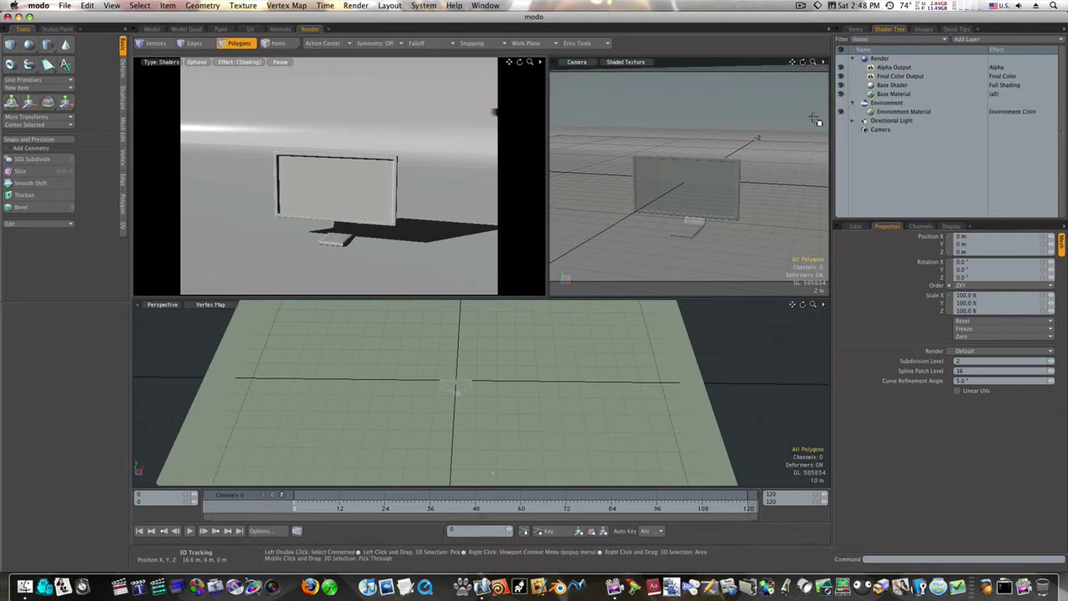
click(886, 114)
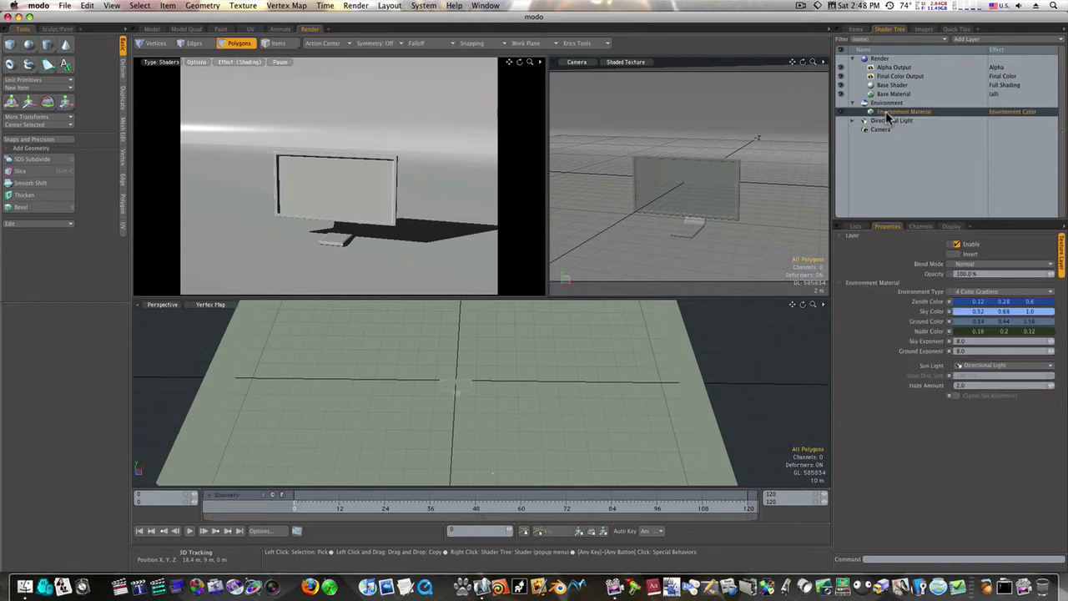
click(968, 298)
click(962, 311)
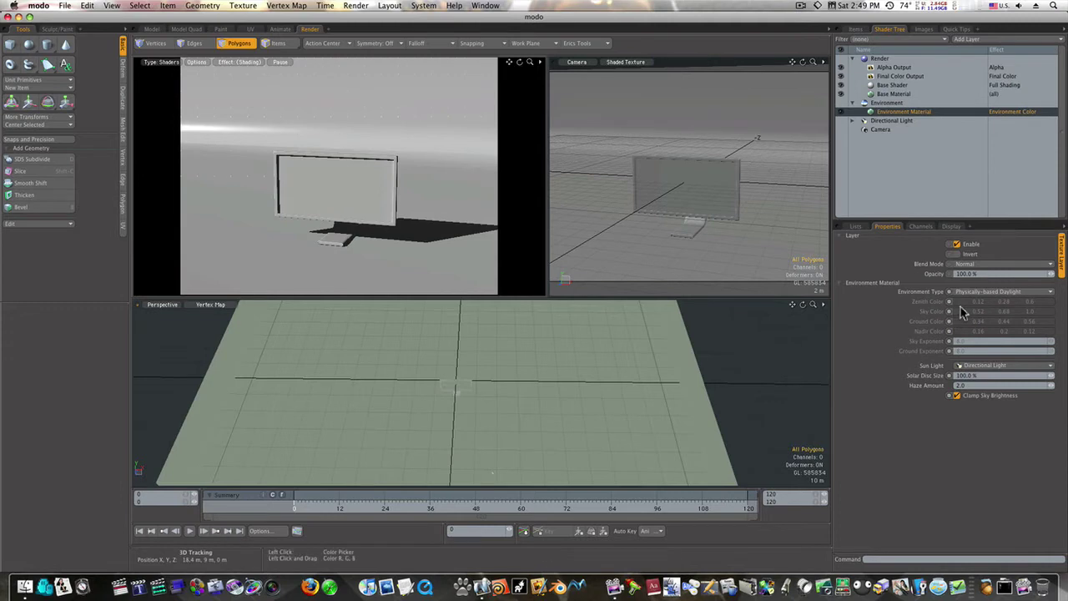
Step: Enable Indirect Illumination in the Render item's Global Illumination settings and run a final render
click(882, 58)
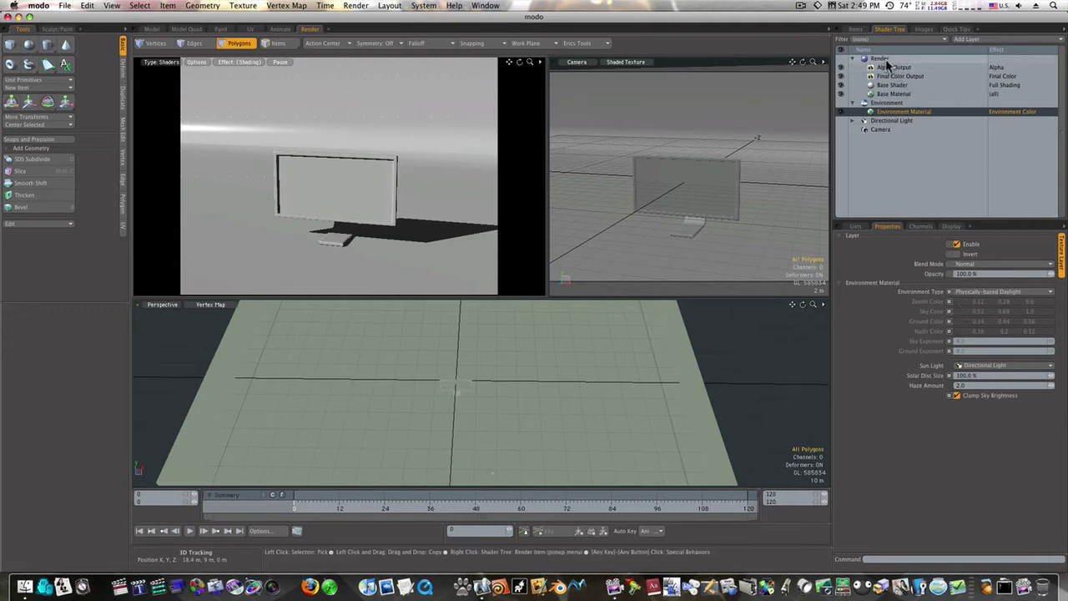
click(1062, 310)
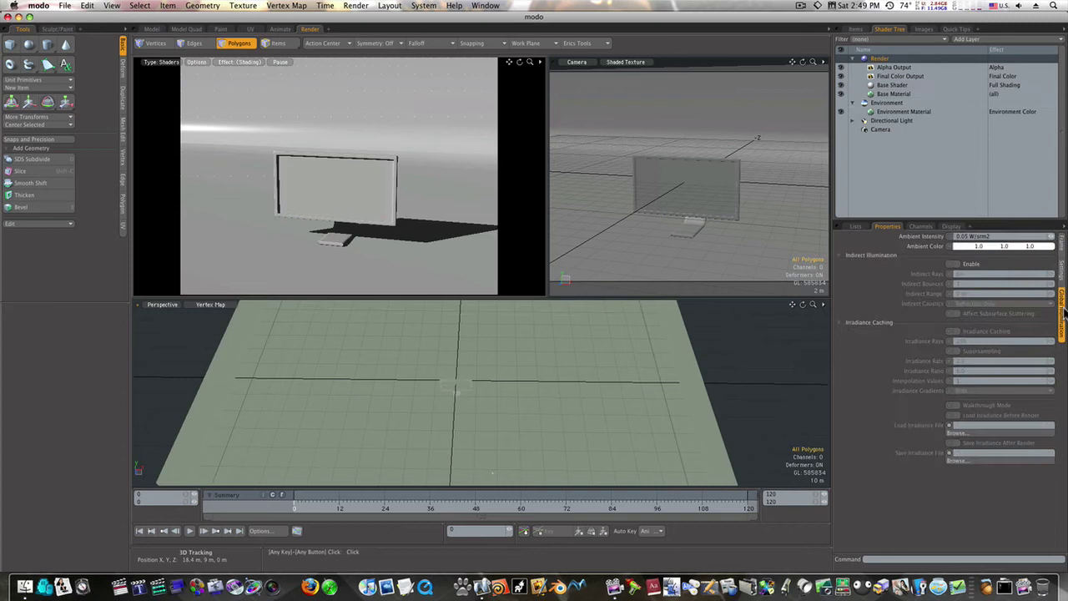
click(957, 264)
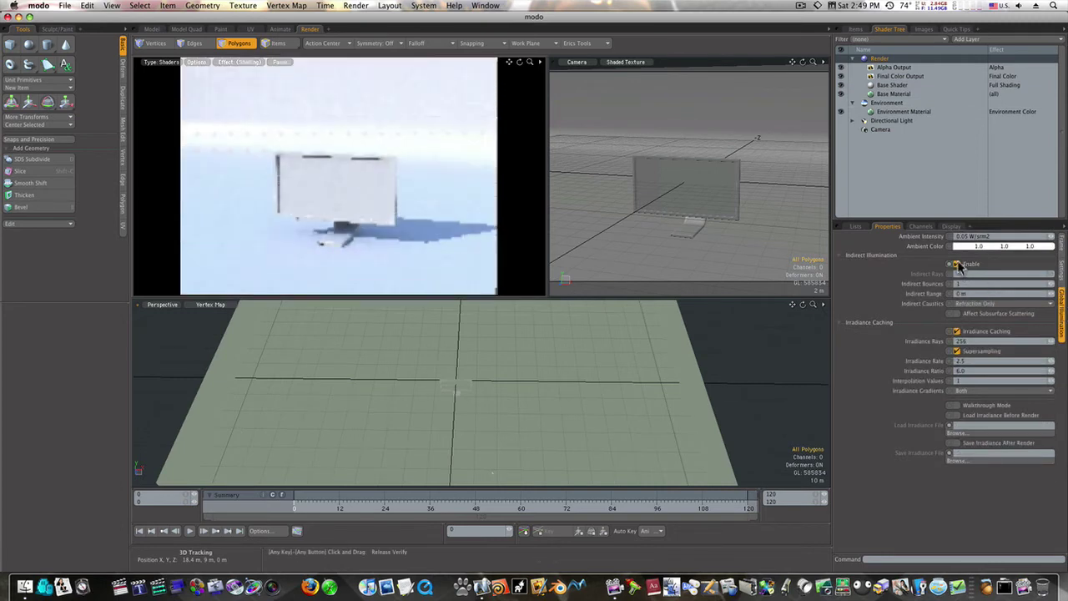
click(354, 6)
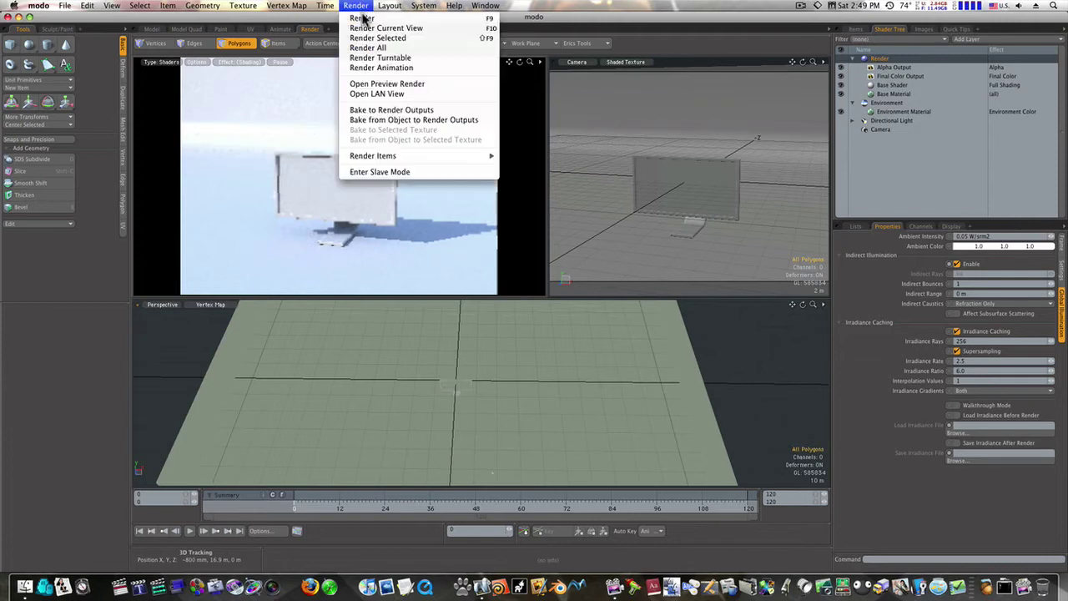
click(363, 23)
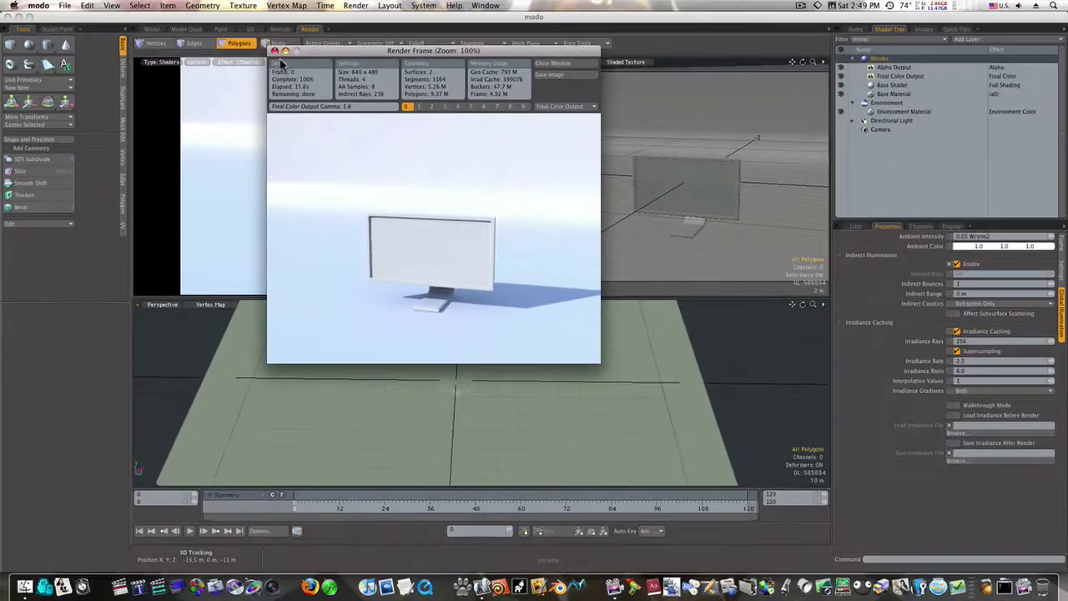
Step: Zoom the camera closer to the monitor, render the frame again, then close the render window
click(277, 52)
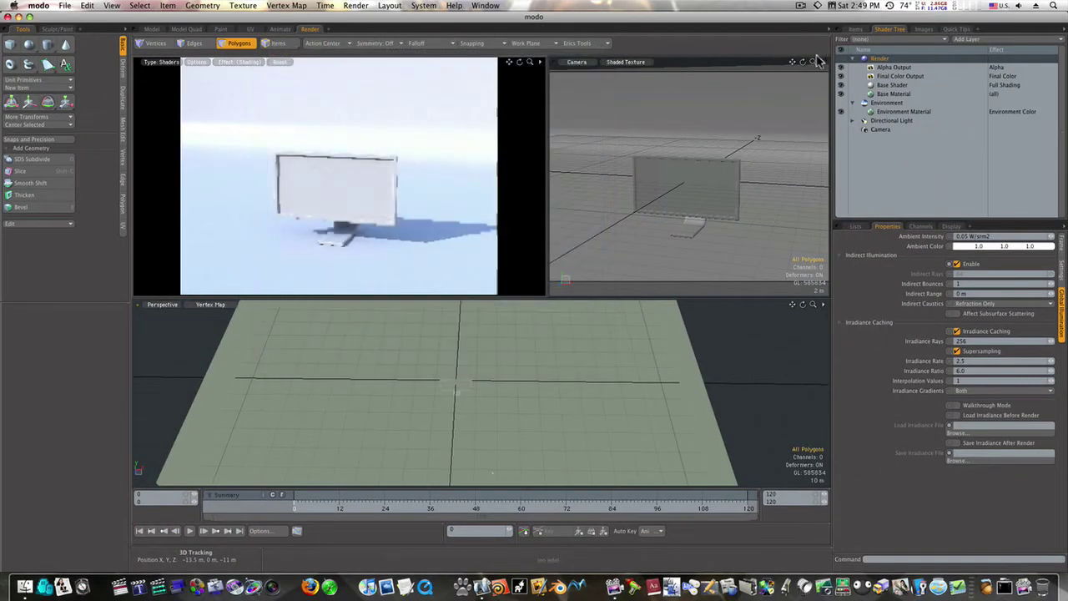
drag(810, 61, 828, 69)
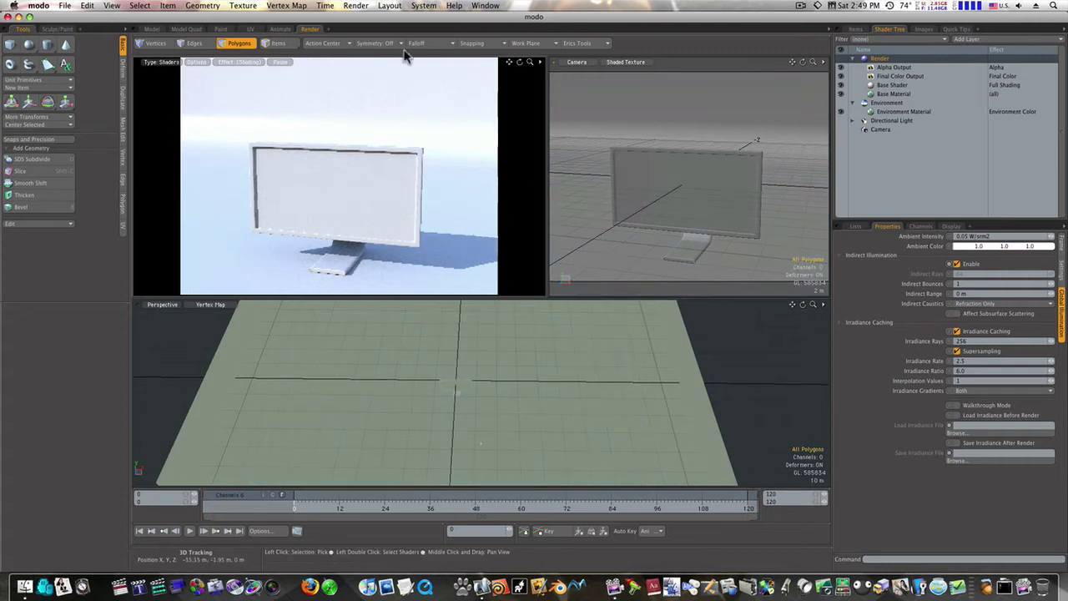
click(357, 5)
click(361, 23)
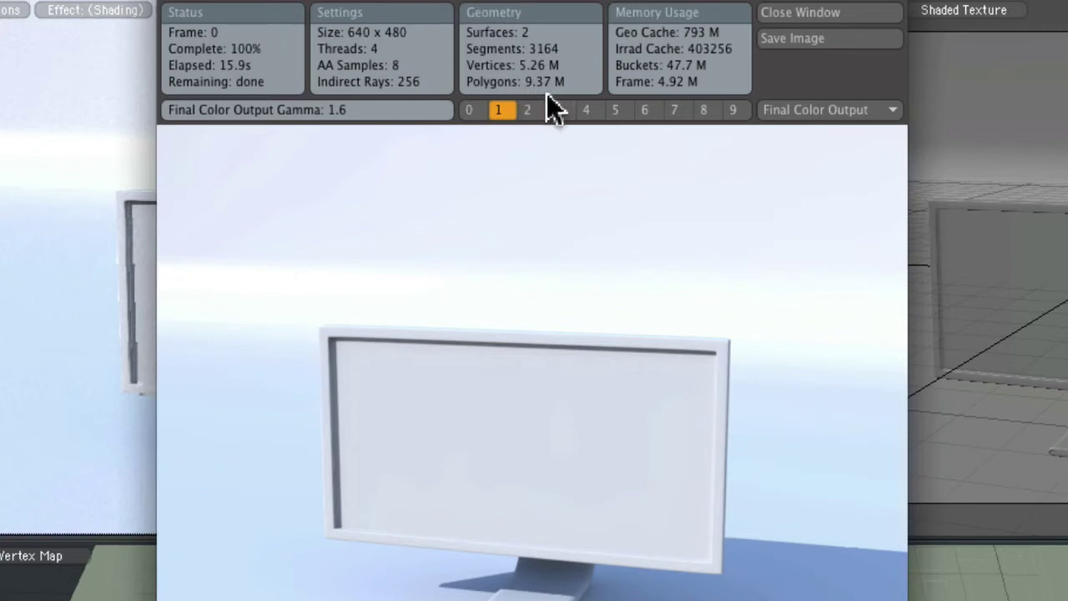
click(166, 2)
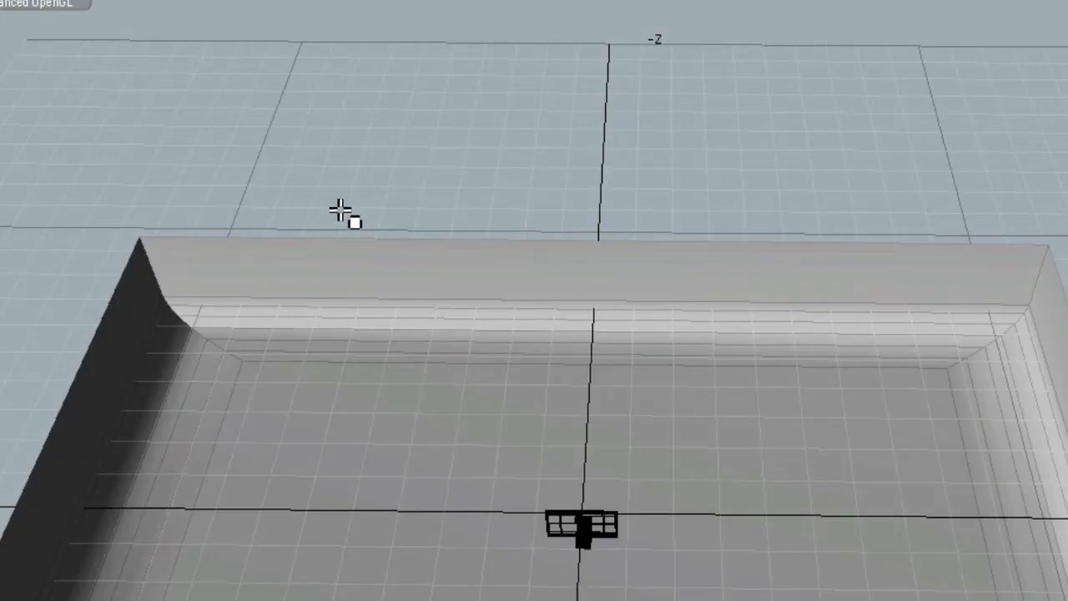
alt+drag(723, 492, 703, 447)
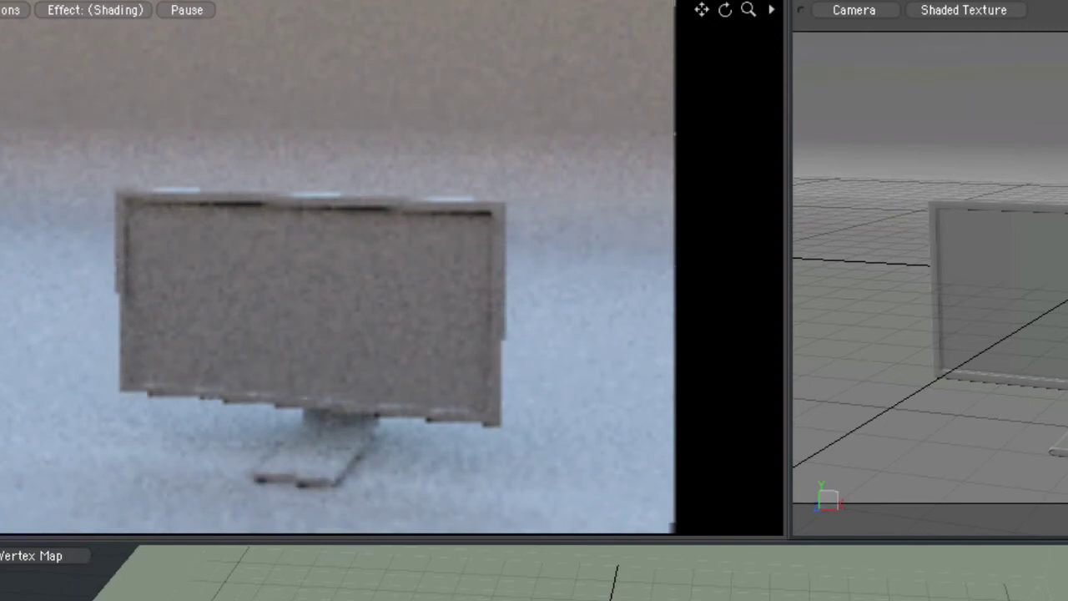
Step: Render the scene again with F9 and close the Render Frame window when it finishes
key(F9)
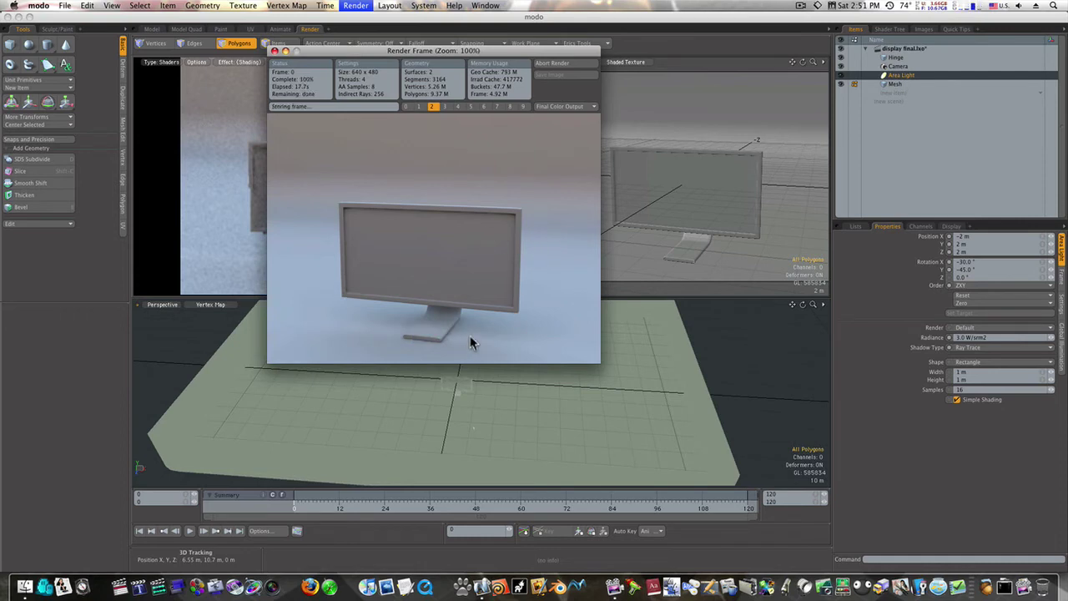
click(275, 52)
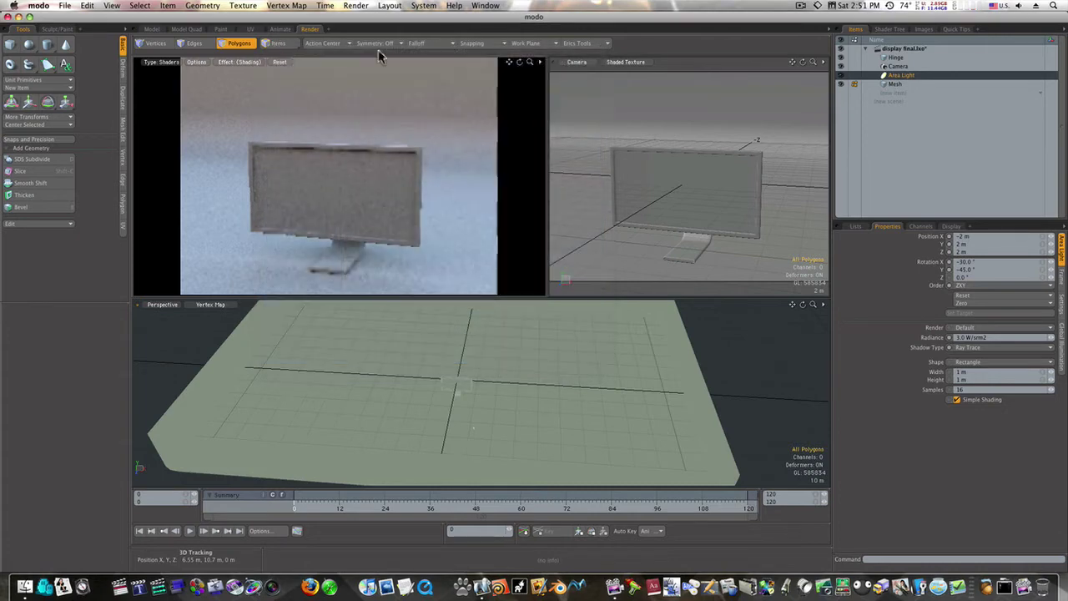
Step: Raise the Light Material's Affect Specular to 3 in the Shader Tree
click(885, 30)
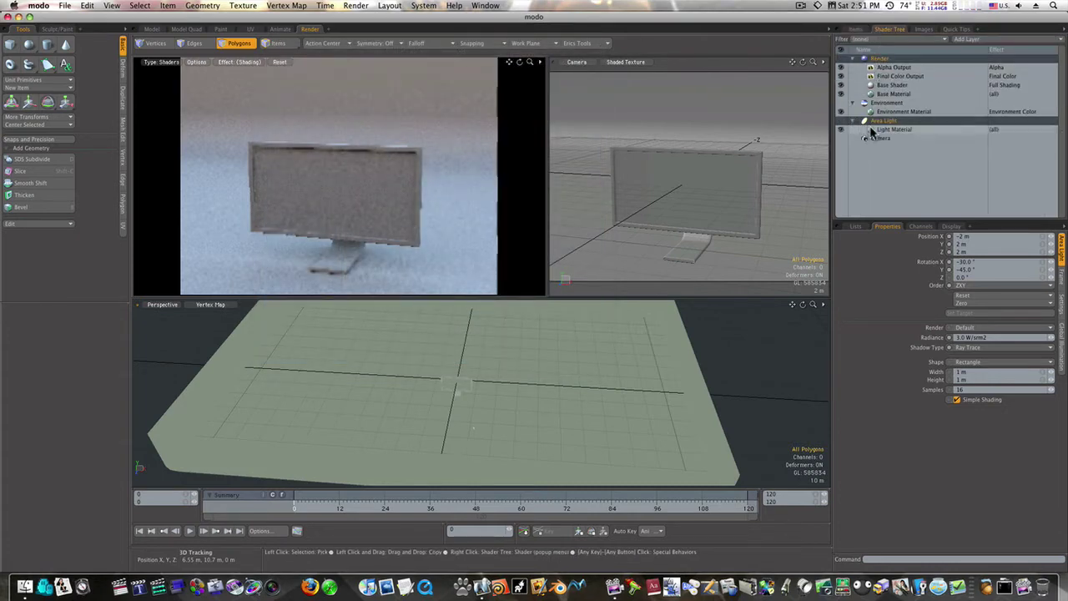
click(871, 130)
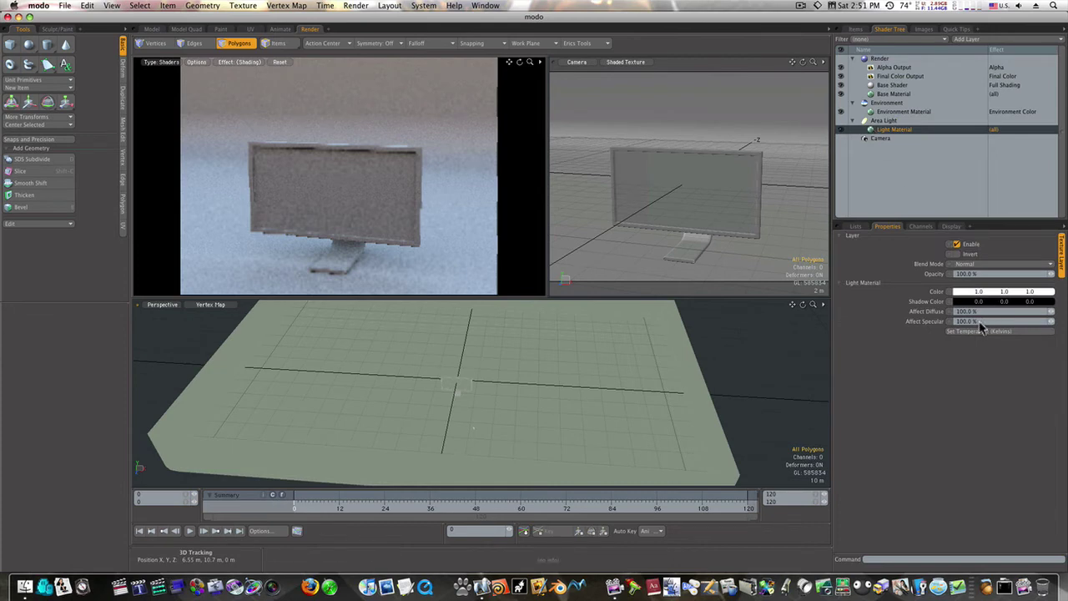
text(3)
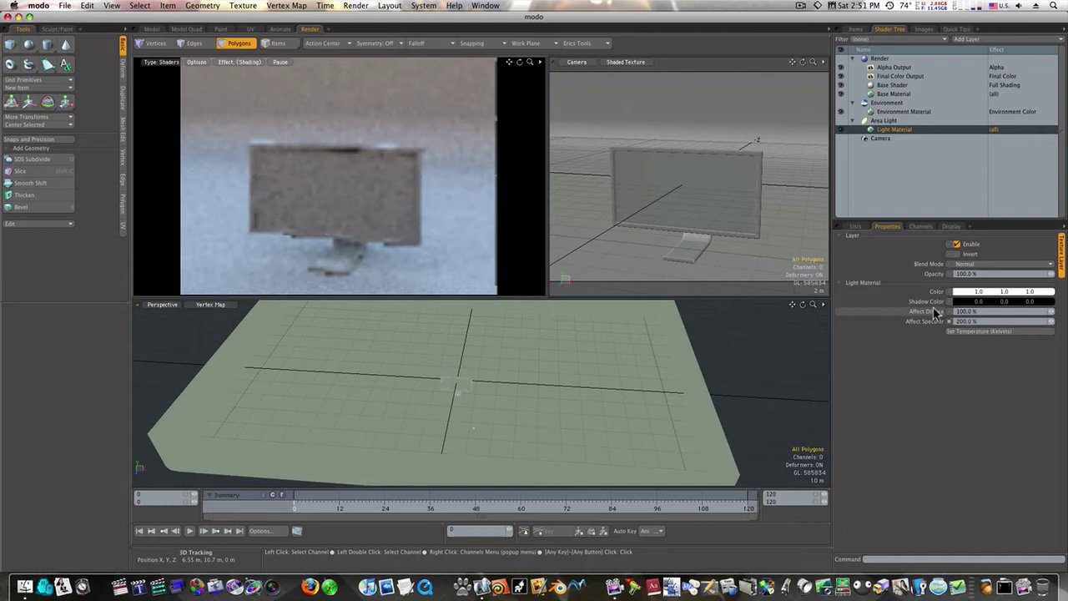
Step: Return to the Area Light's settings and toggle Simple Shading off and back on
click(889, 122)
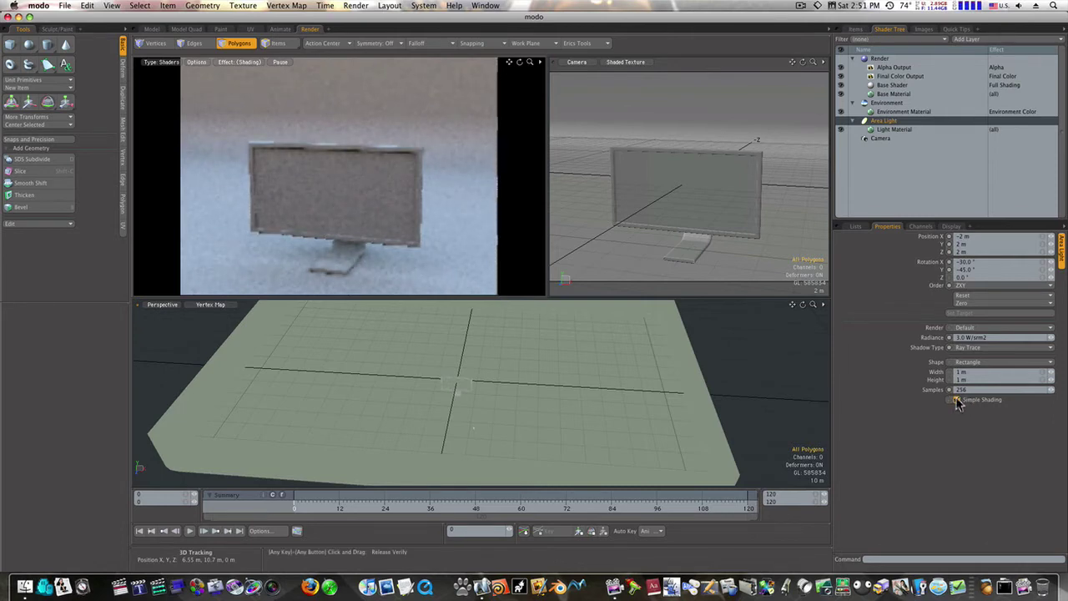
click(956, 400)
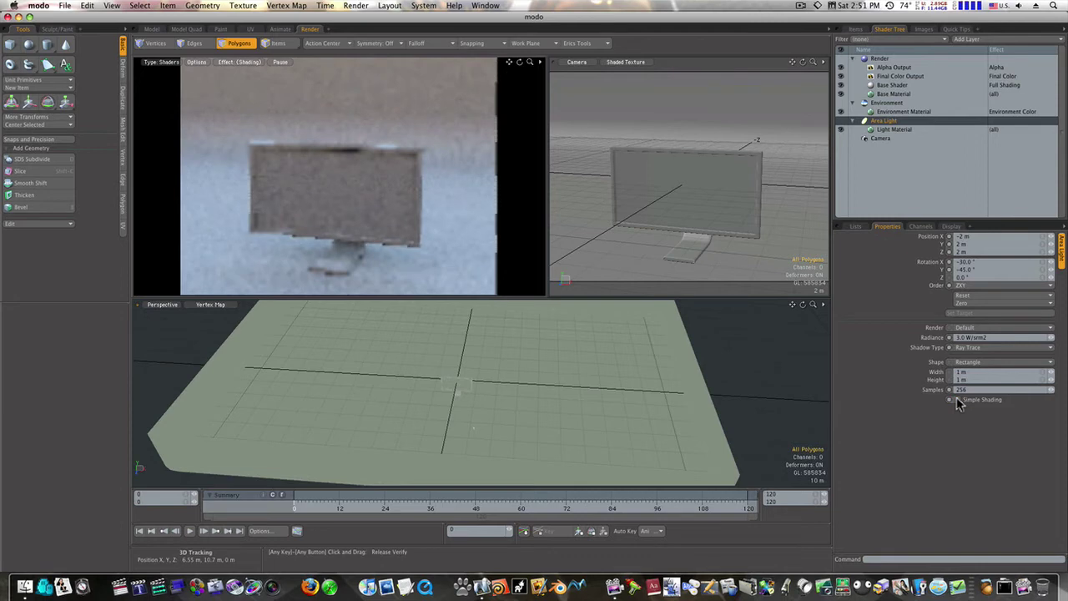
click(956, 401)
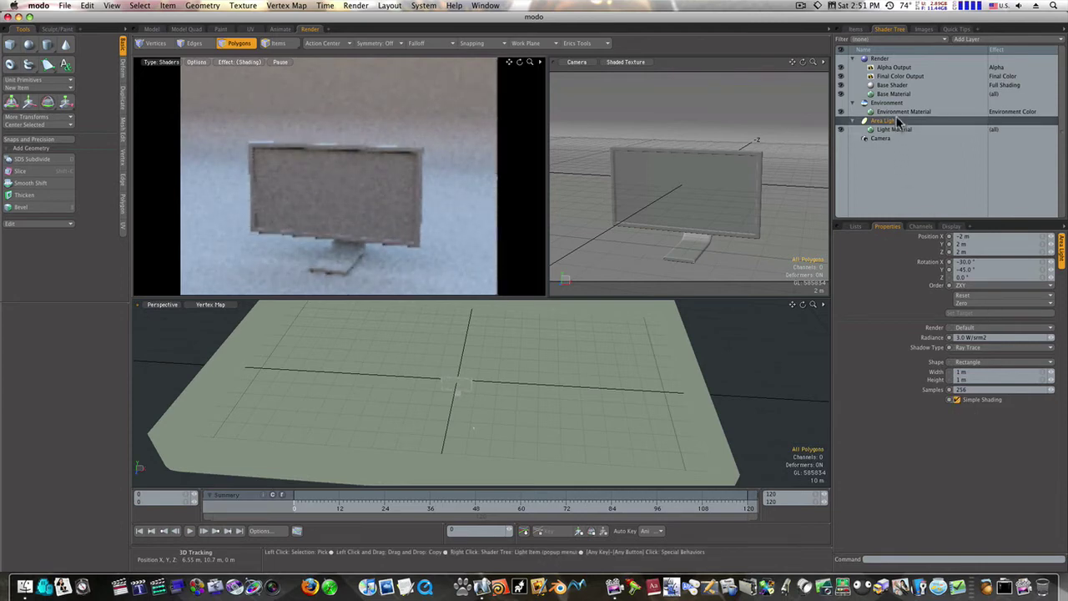
Step: Review the Render item's antialiasing, ray tracing and Global Illumination settings
click(880, 59)
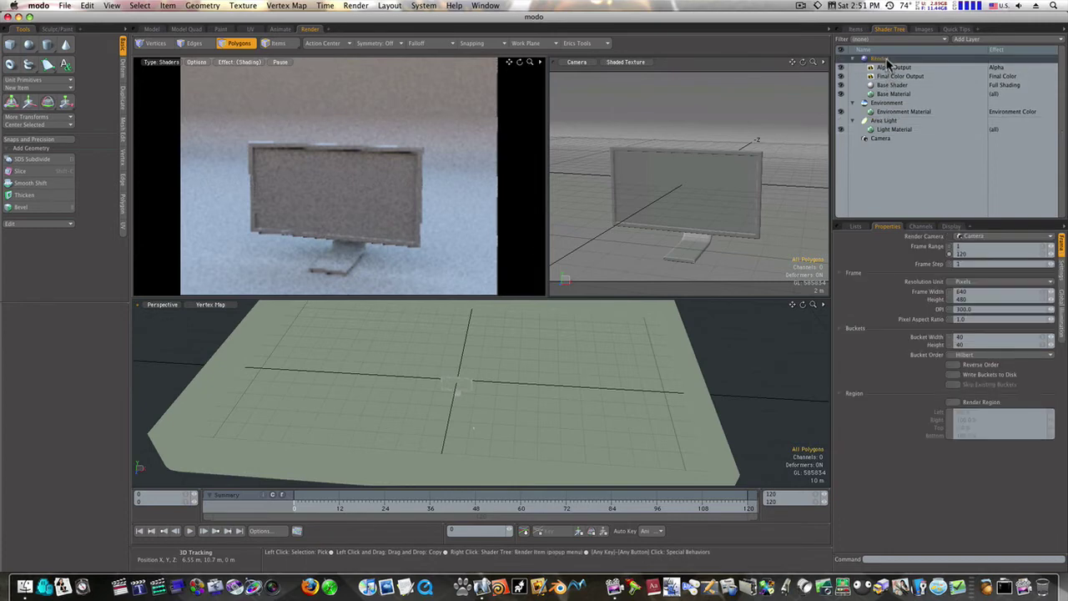
click(1062, 267)
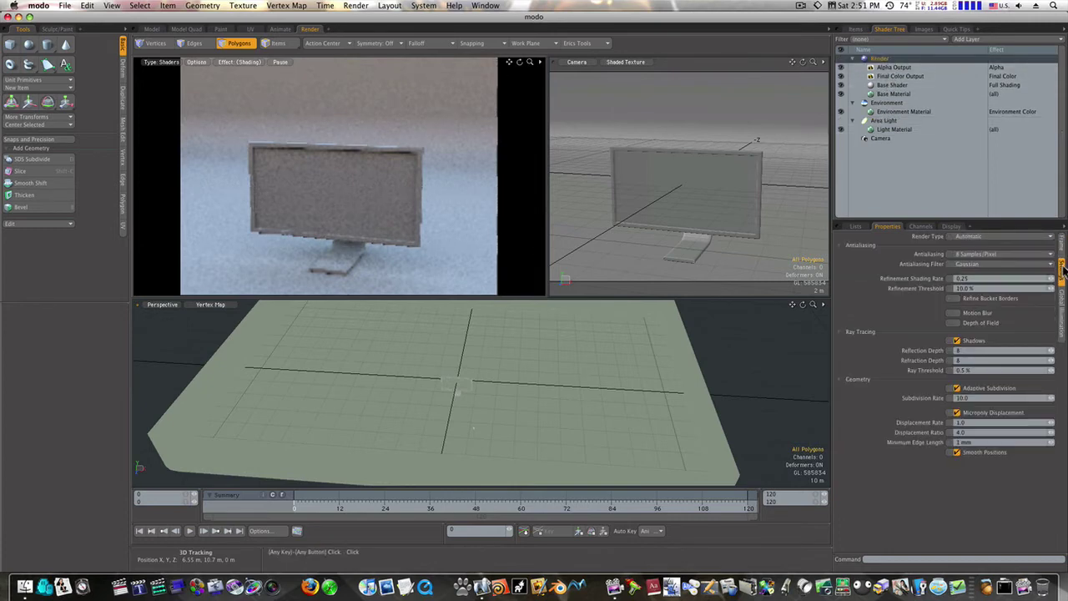
click(1064, 305)
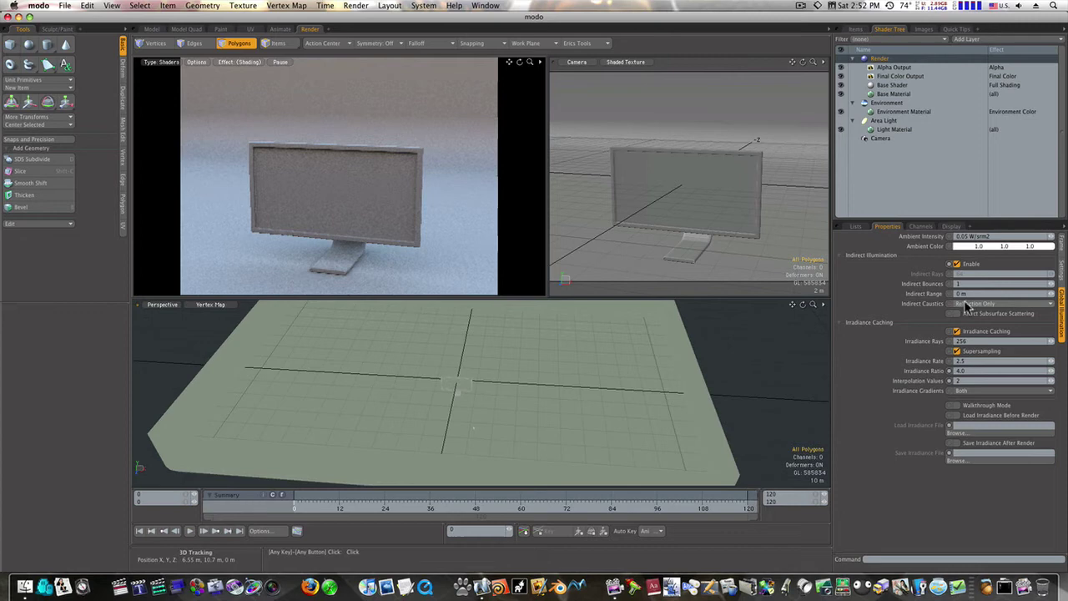
Step: Toggle the Base Shader's Receive Shadows off and back on
click(888, 87)
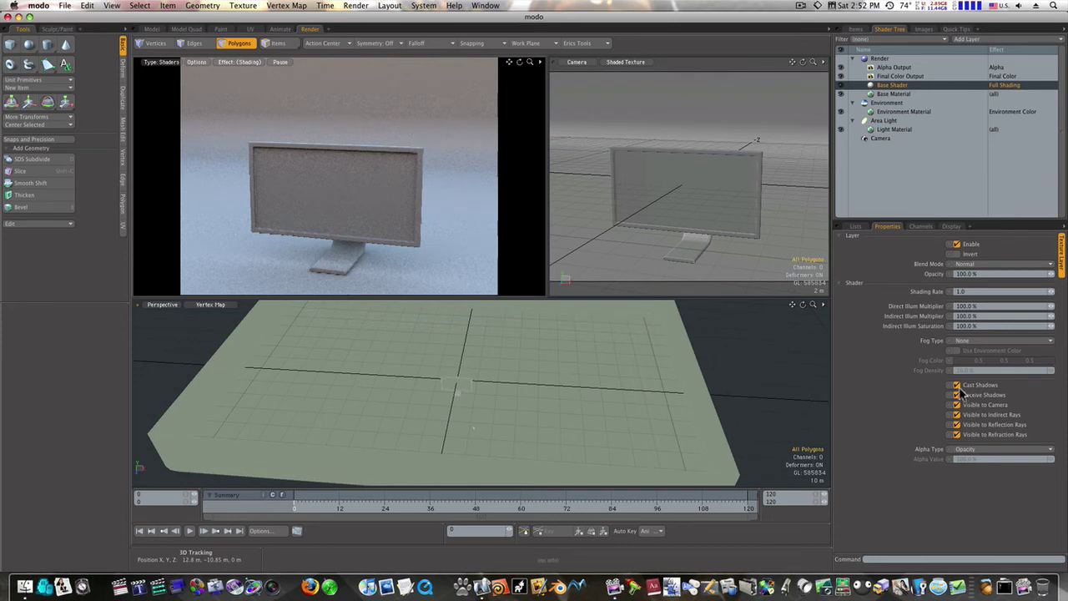
click(956, 394)
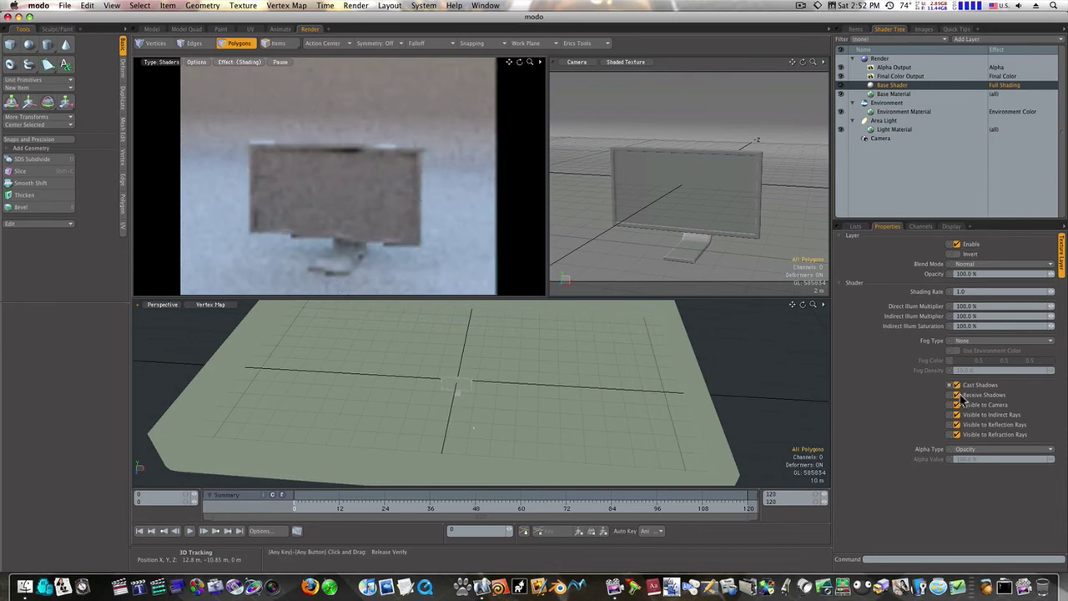
click(957, 405)
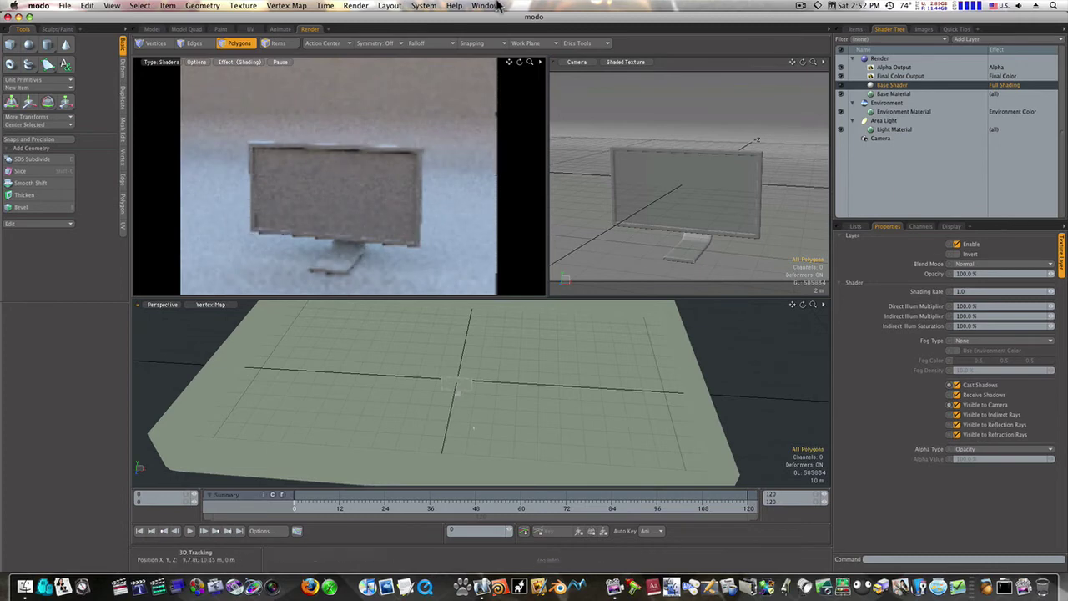
Step: Render the current frame with Render > Render (F9)
click(356, 7)
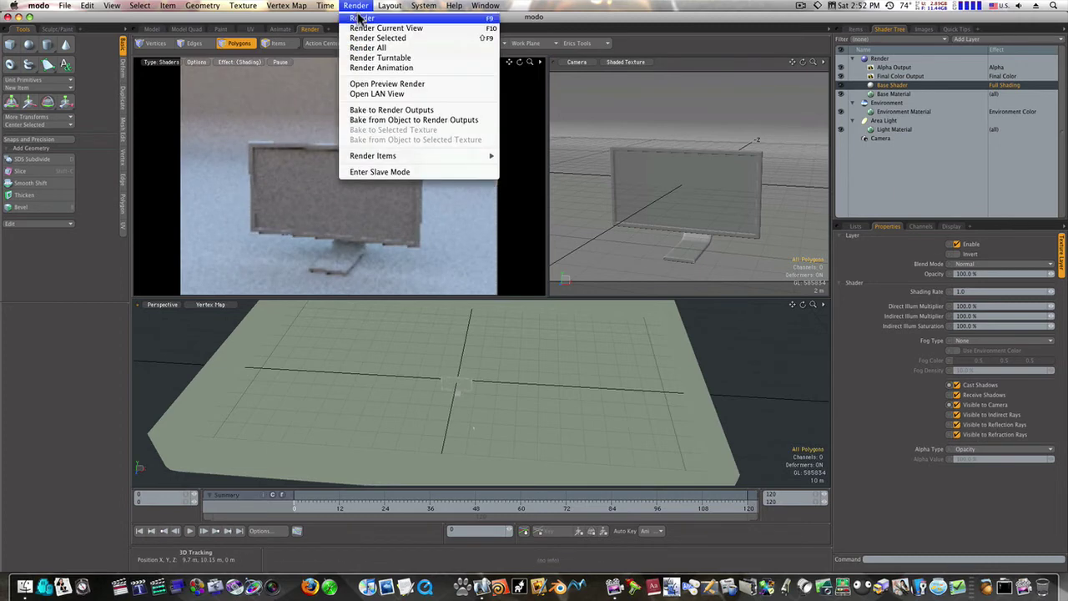
click(357, 18)
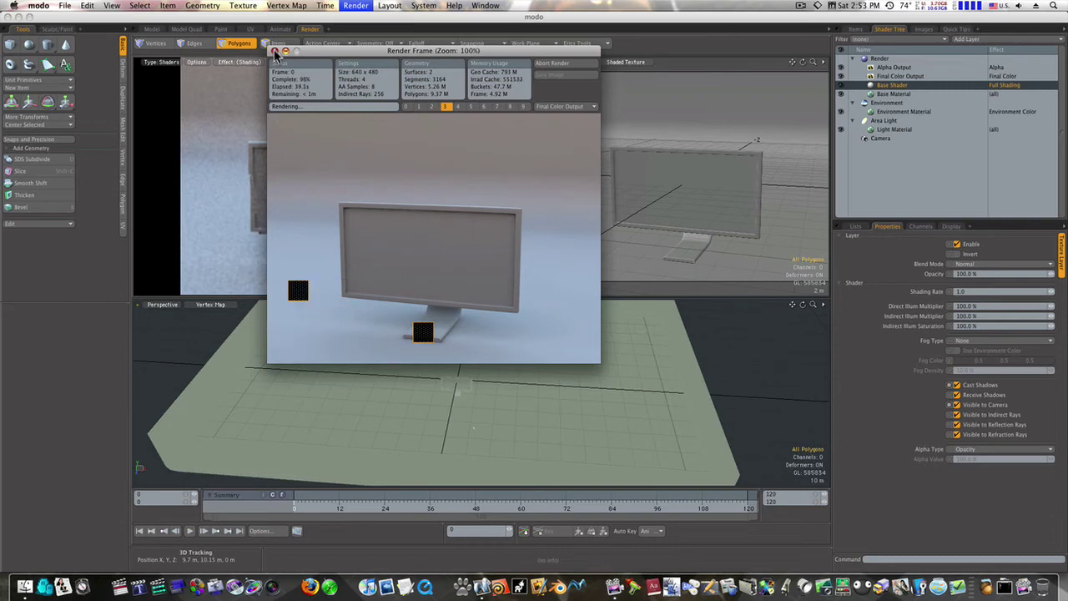
Step: Close the render window and add a second Render Output layer under Render
click(275, 51)
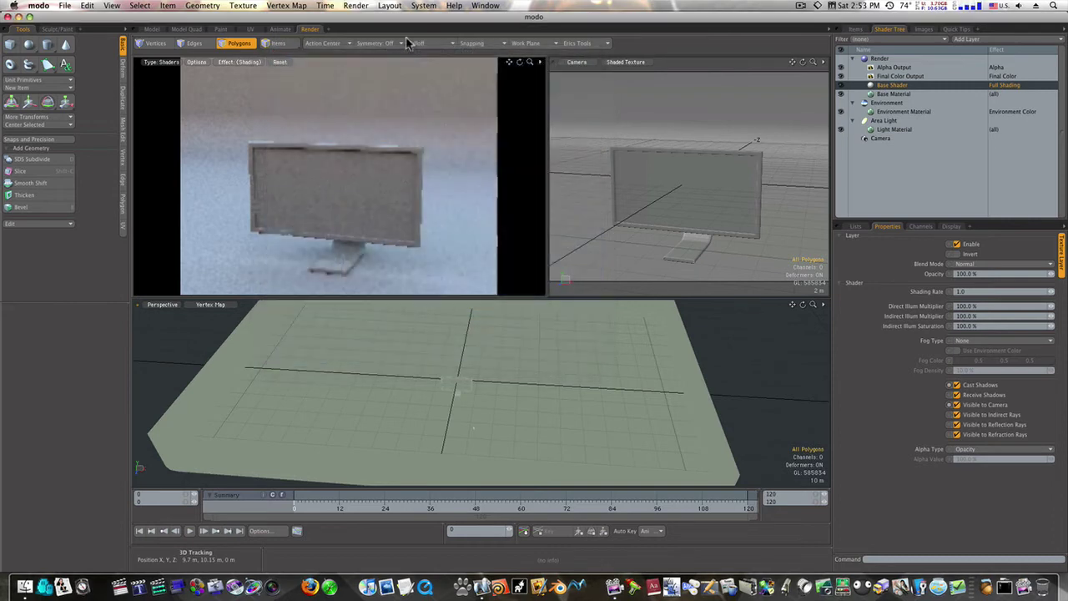
click(888, 59)
click(963, 39)
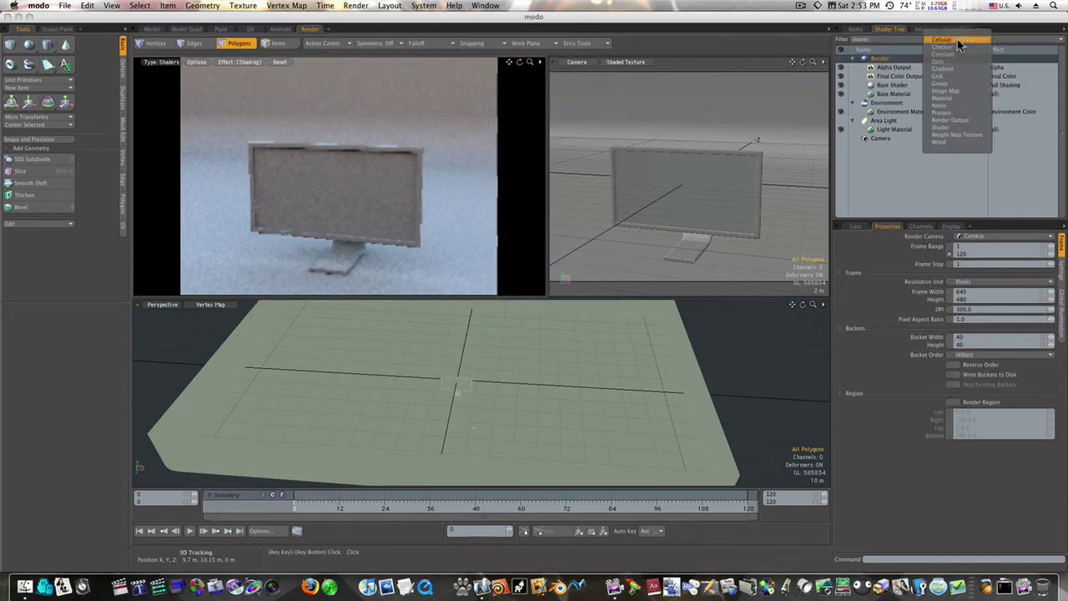
click(951, 120)
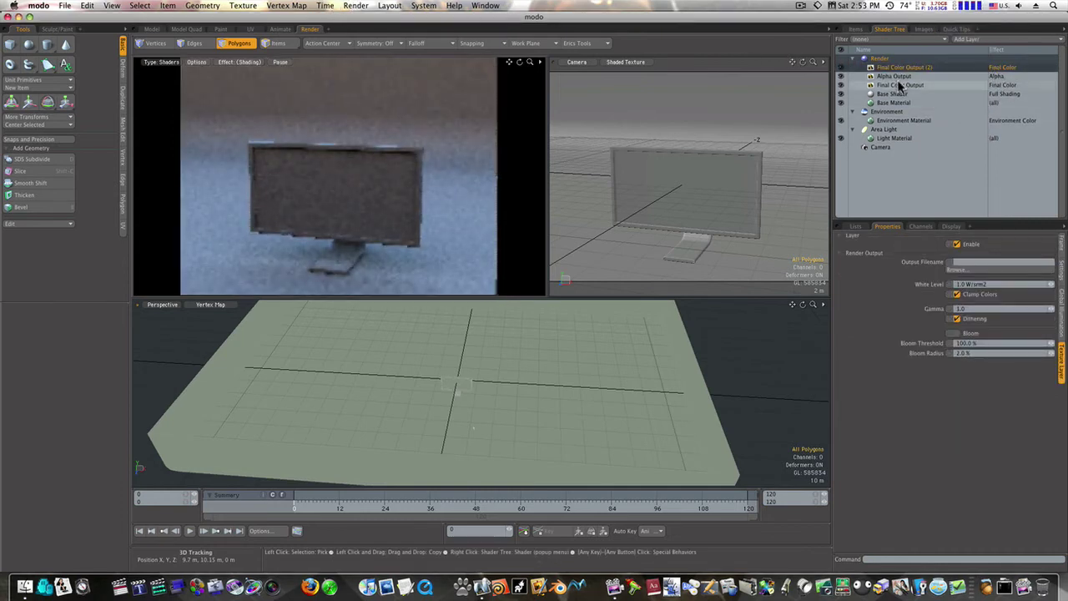
Step: Render again, compare Final Color Output (2) with the original Final Color Output, then close
click(356, 7)
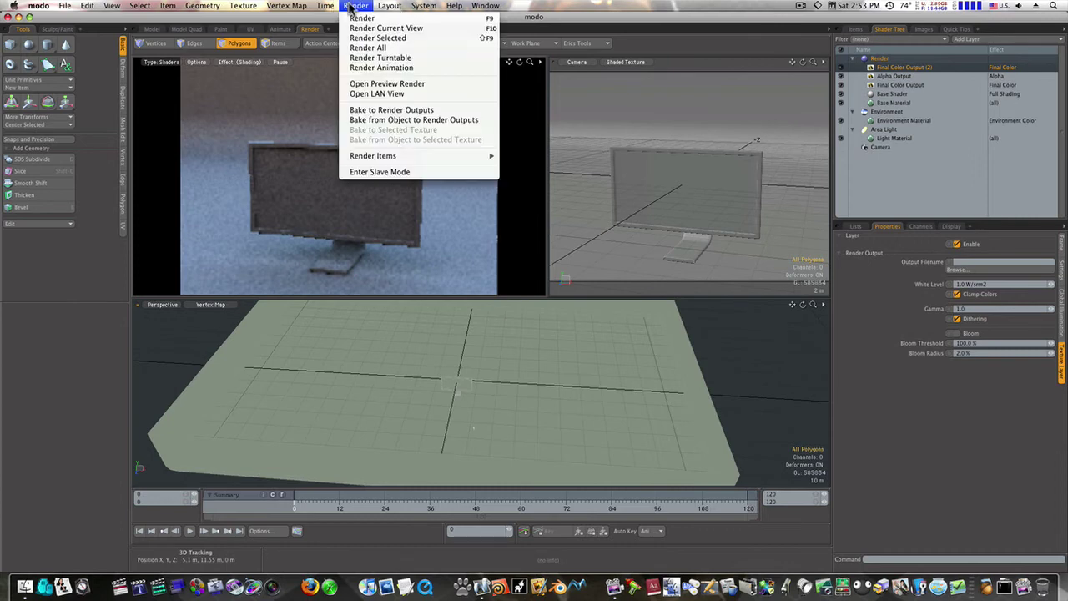
click(359, 18)
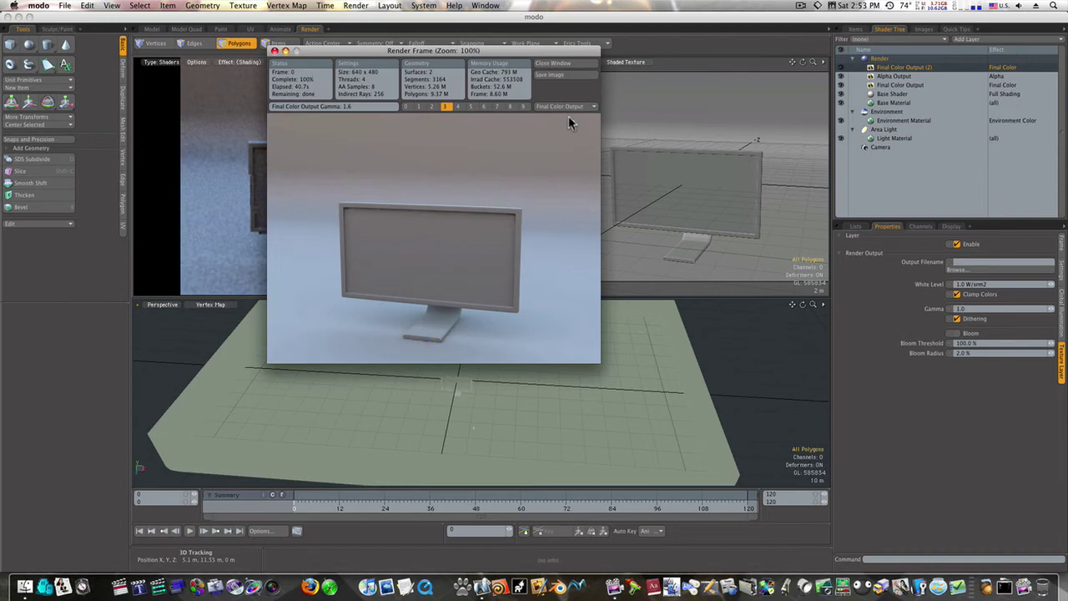
click(565, 108)
click(565, 122)
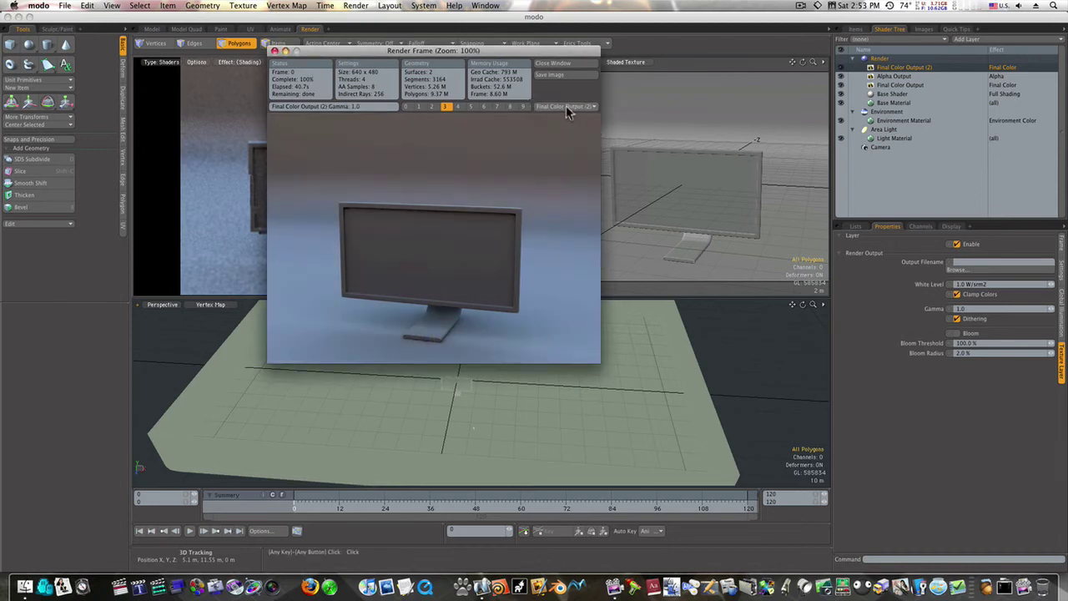
click(566, 108)
click(565, 93)
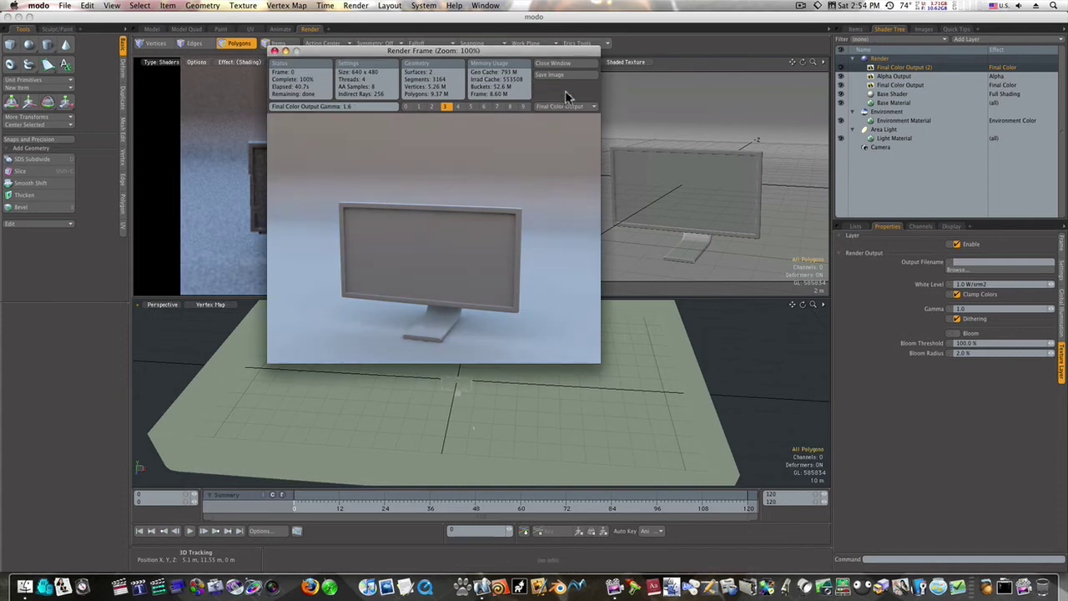
click(275, 50)
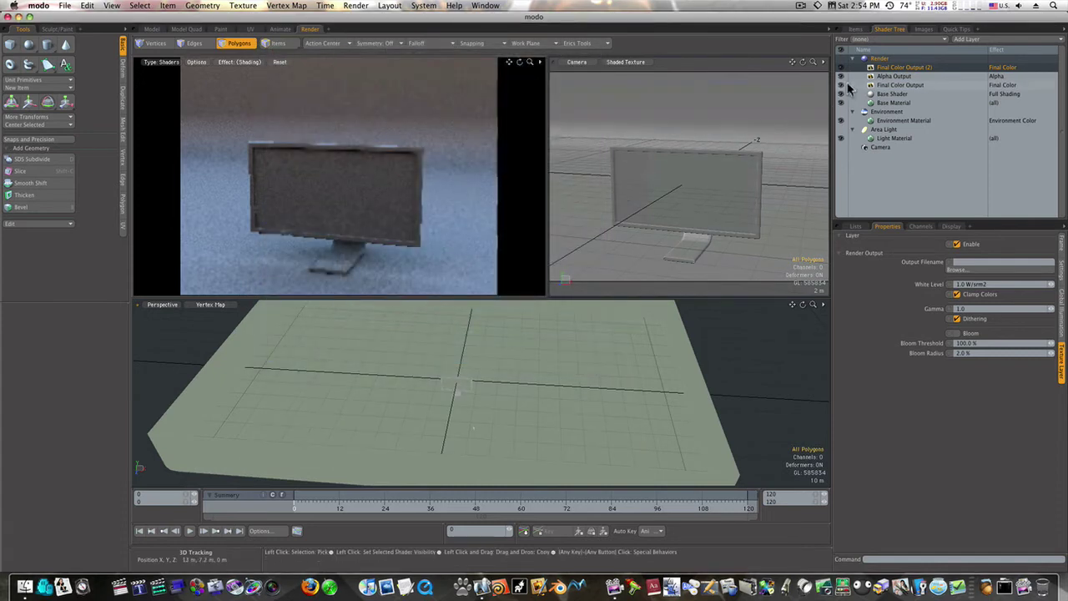
Step: Add a third render output and set its effect to Ambient Occlusion
click(987, 40)
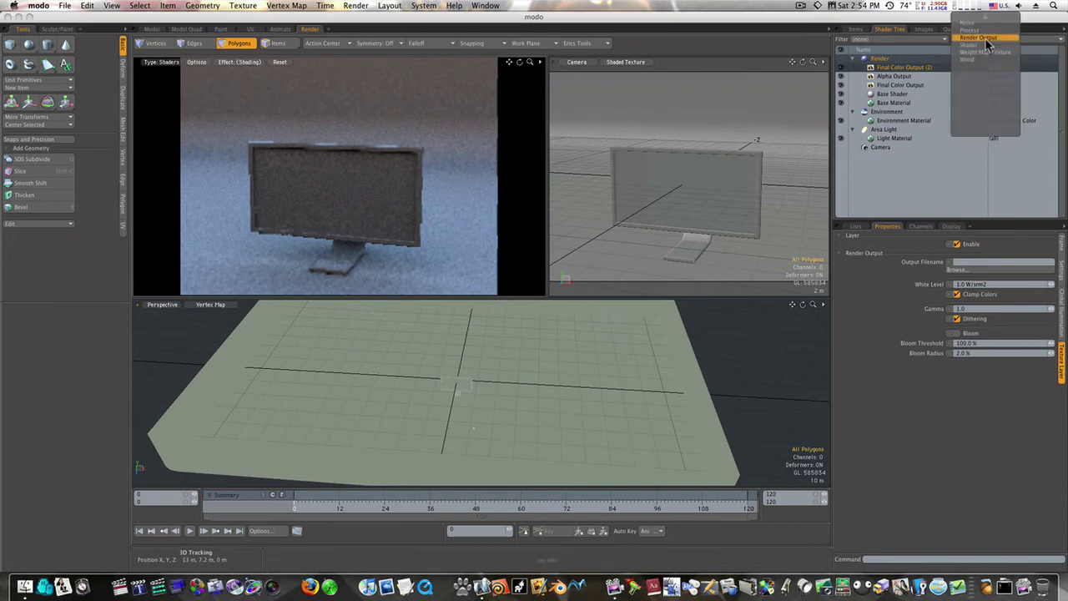
mouse_move(986, 10)
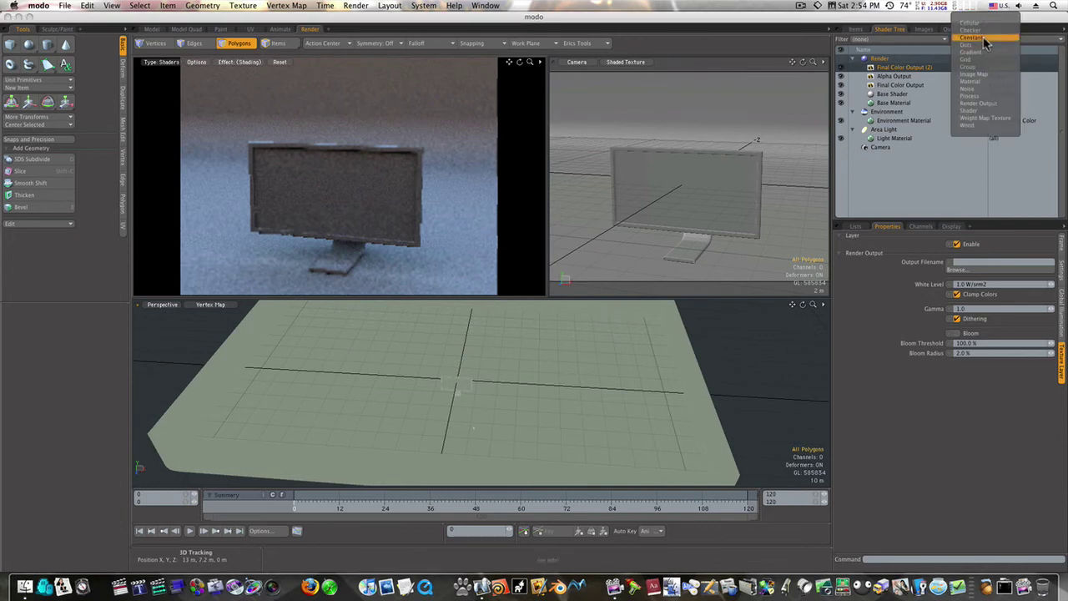
click(984, 103)
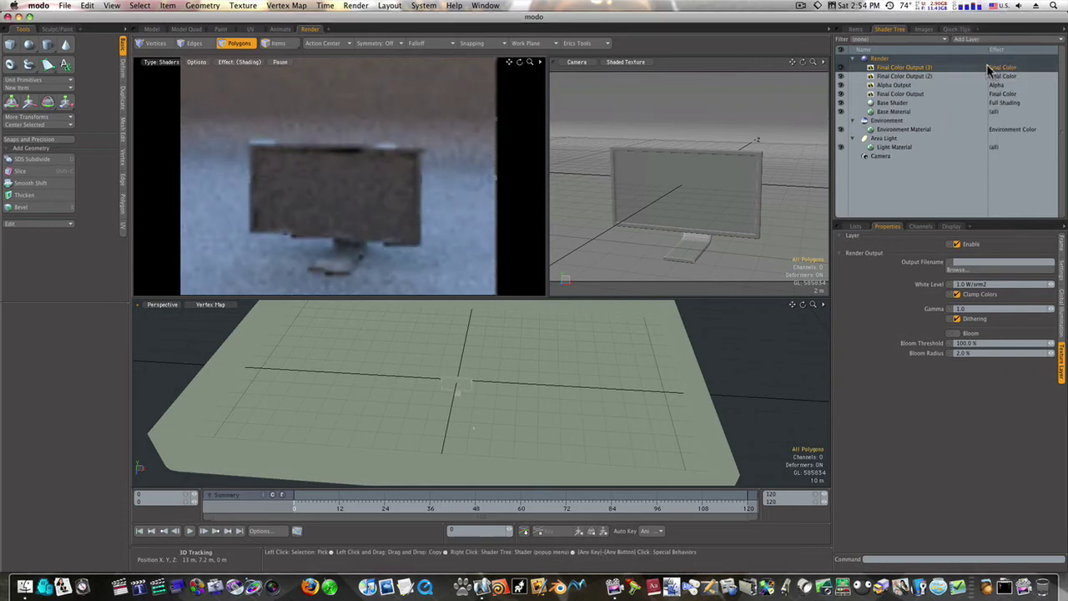
right_click(989, 68)
key(Escape)
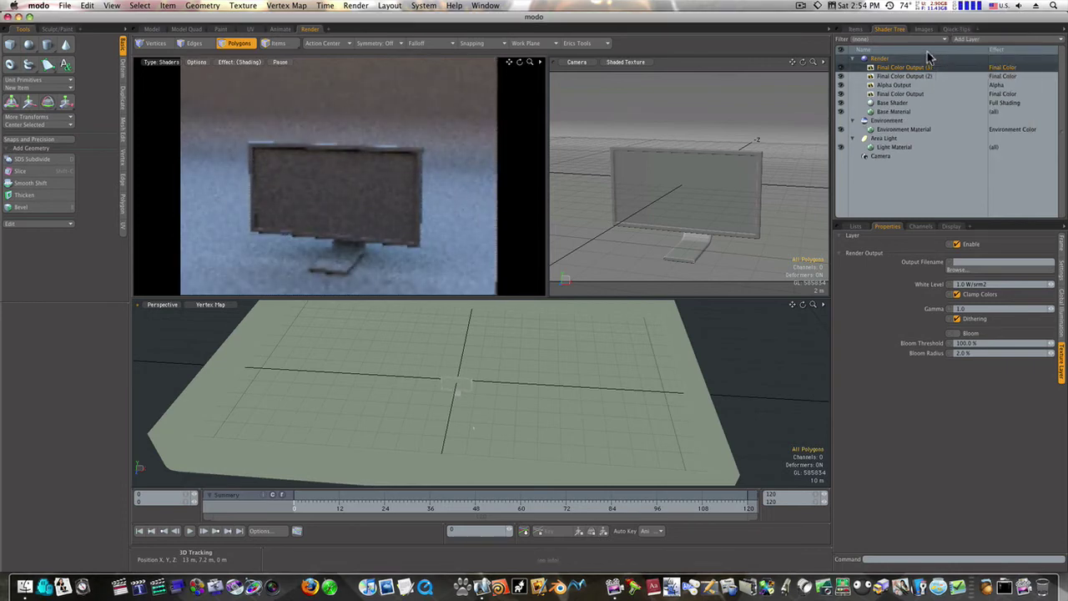
click(998, 70)
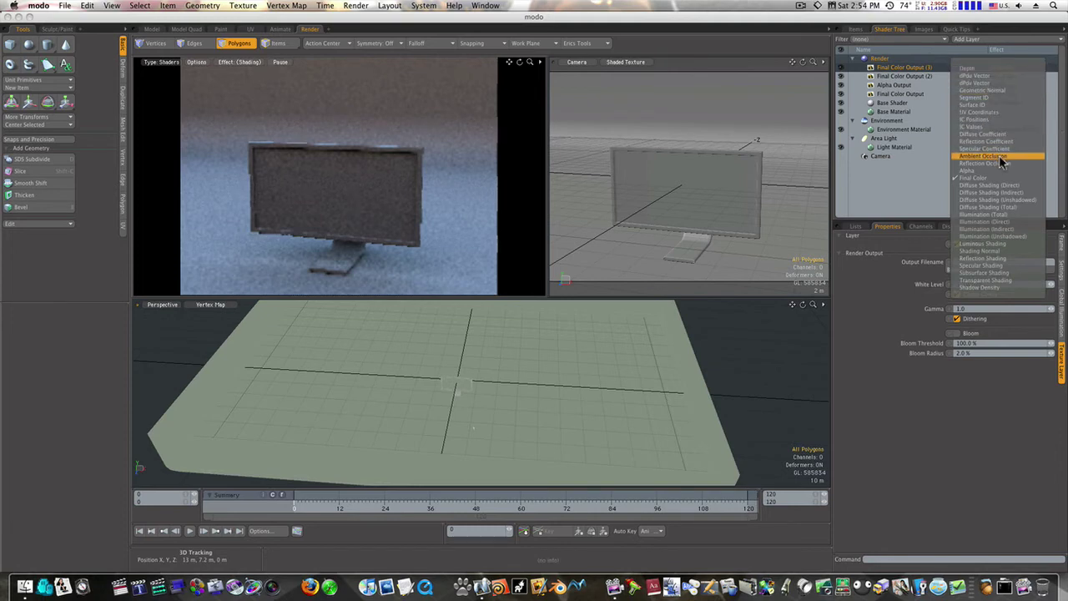
click(984, 156)
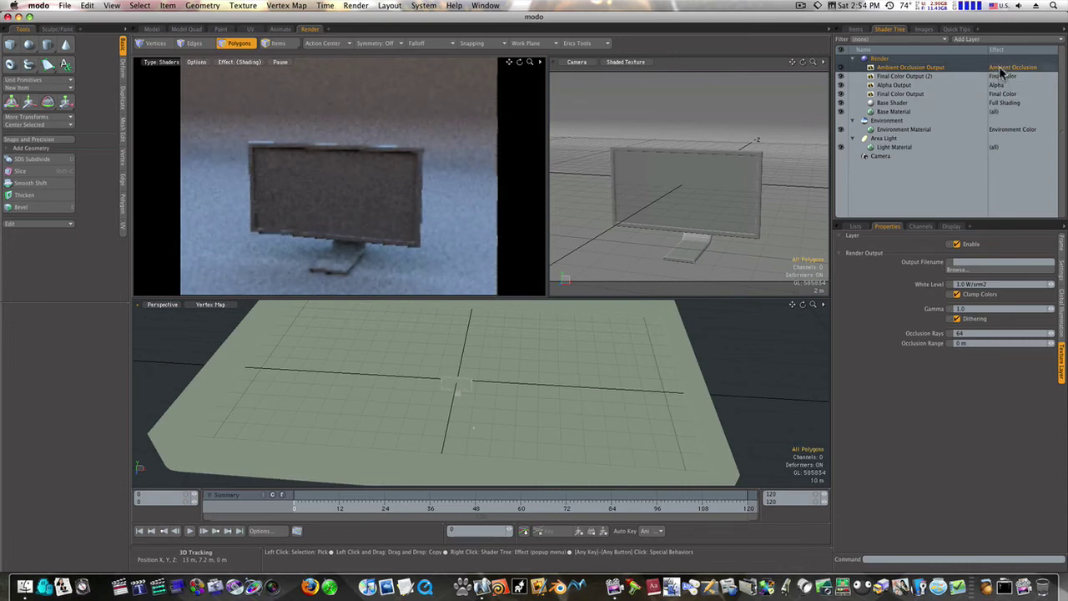
click(358, 6)
click(362, 17)
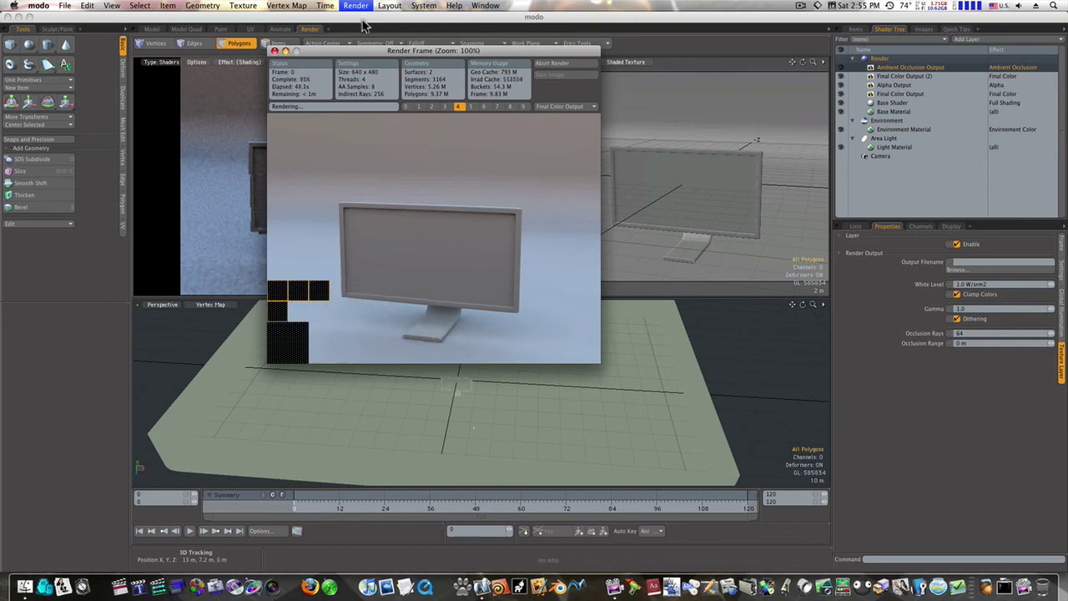
click(594, 107)
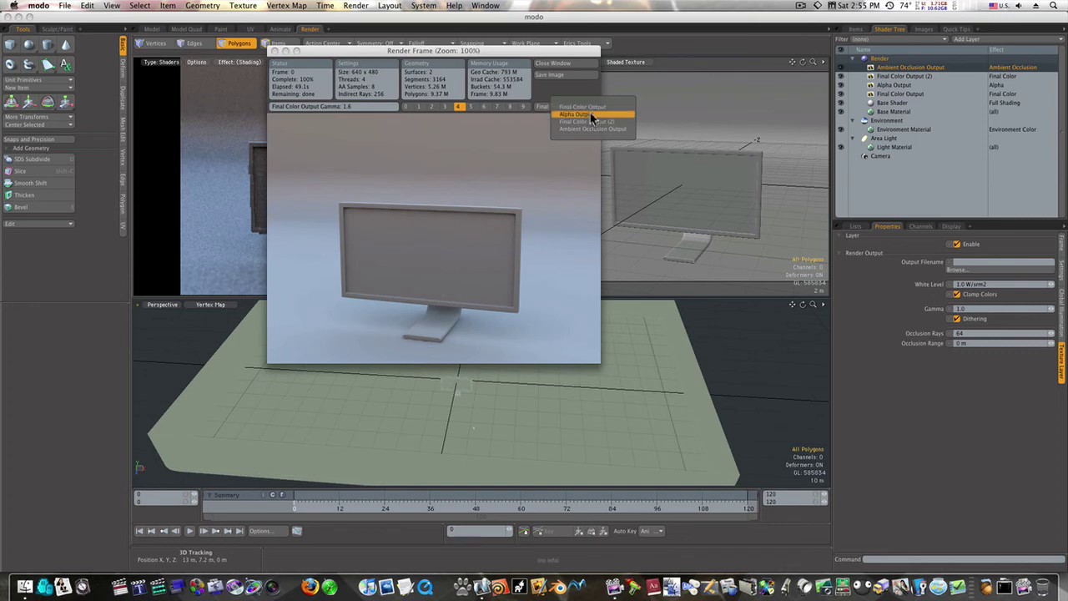
click(593, 130)
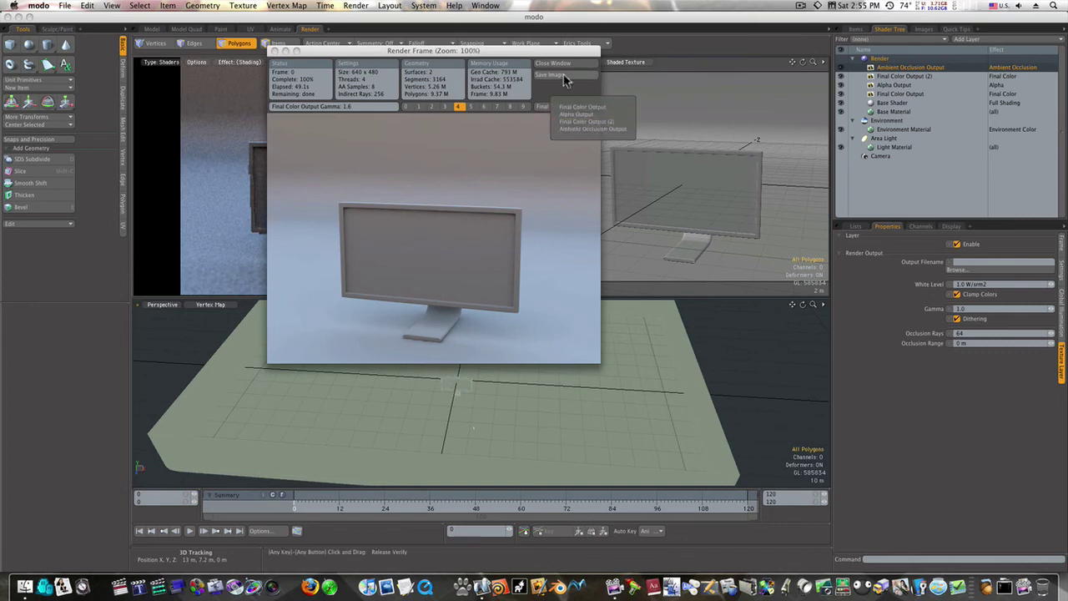
click(565, 106)
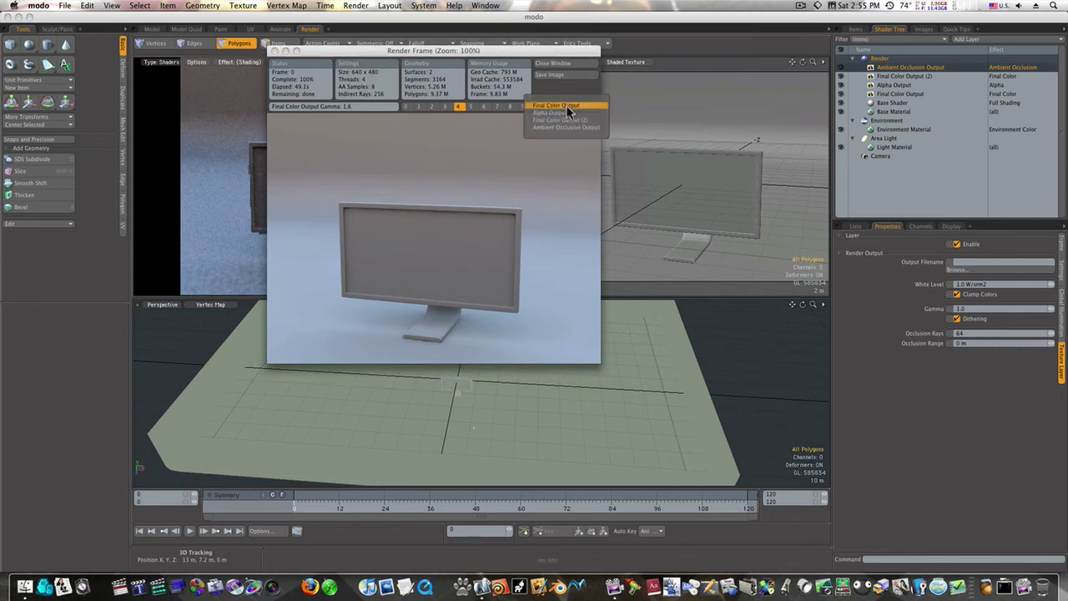
click(573, 125)
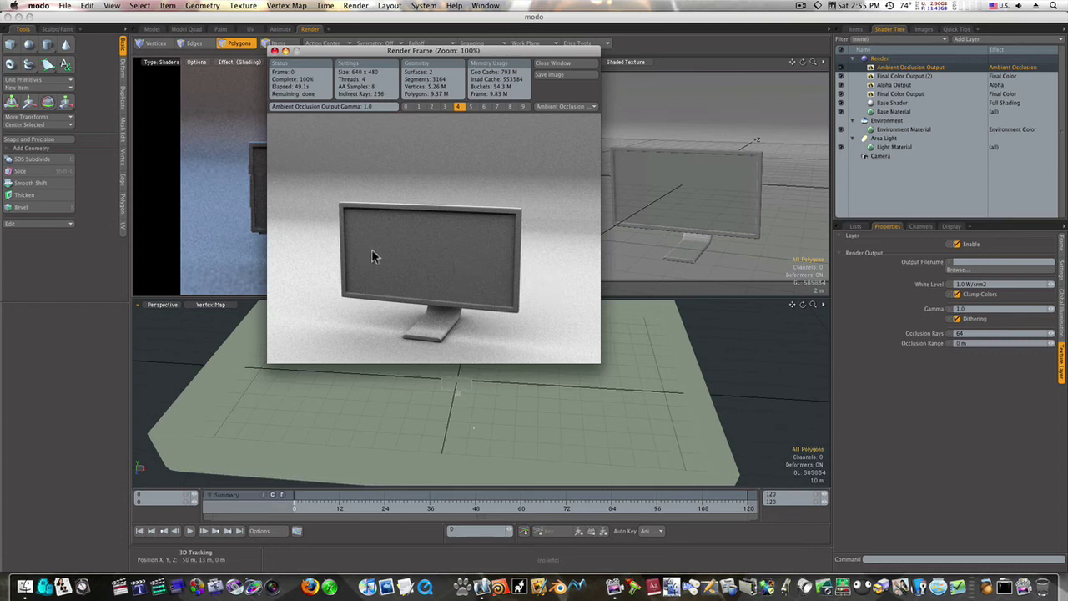
click(275, 51)
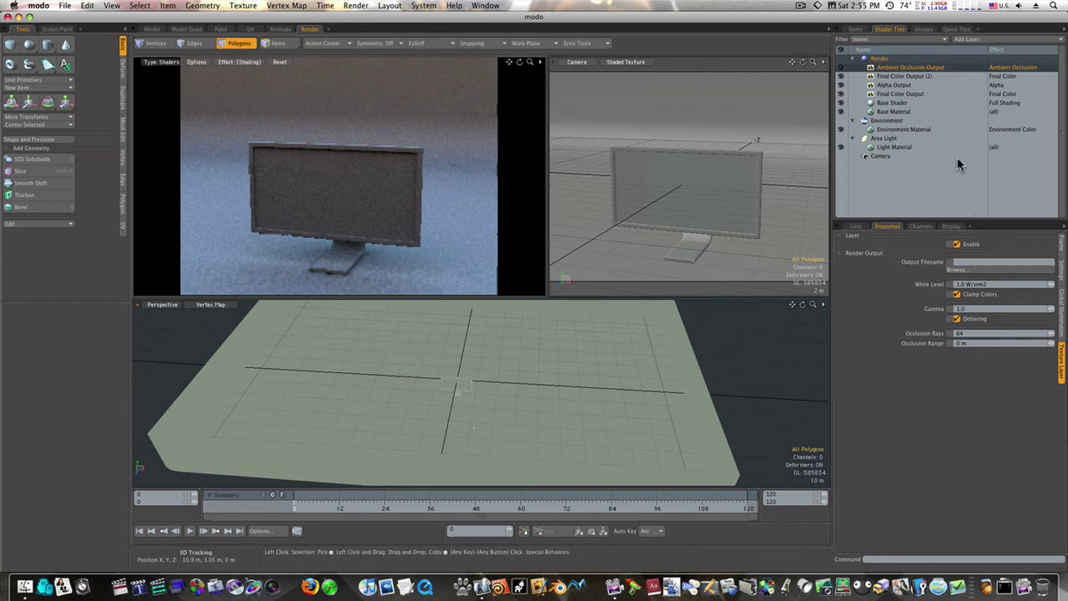
Step: Select the Area Light and render the frame again
click(884, 138)
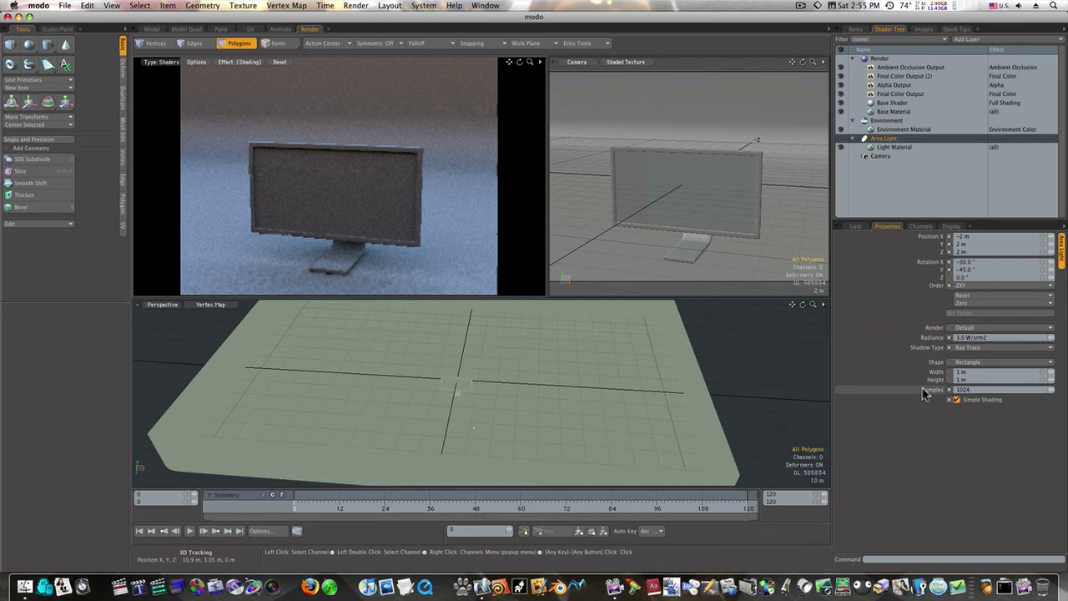
click(355, 5)
click(356, 15)
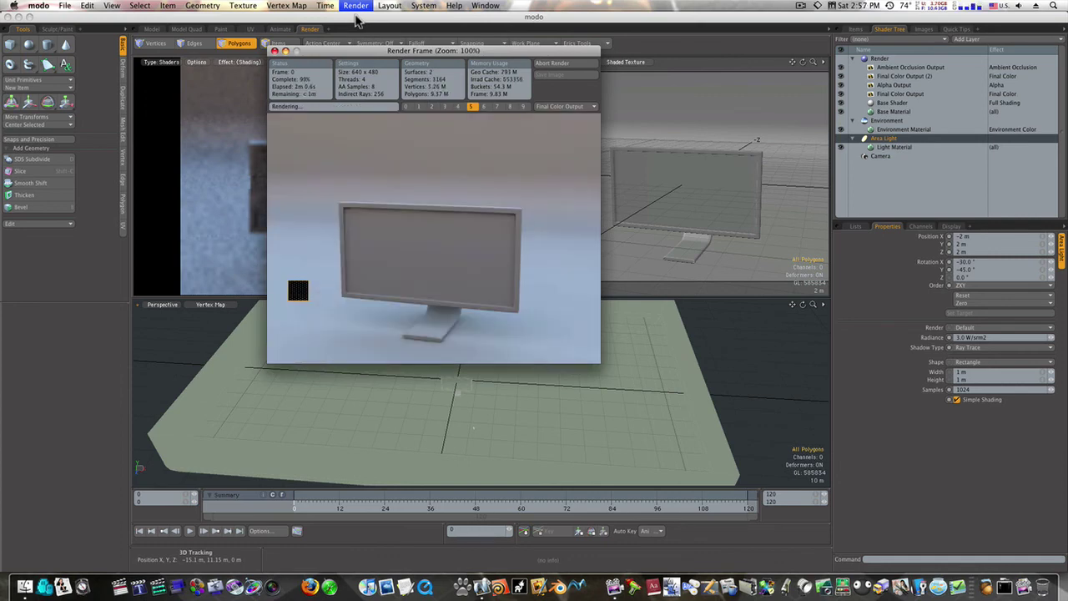
Step: Compare the Final Color, Final Color (2), Alpha and Ambient Occlusion outputs, then close the render window
click(591, 106)
click(588, 125)
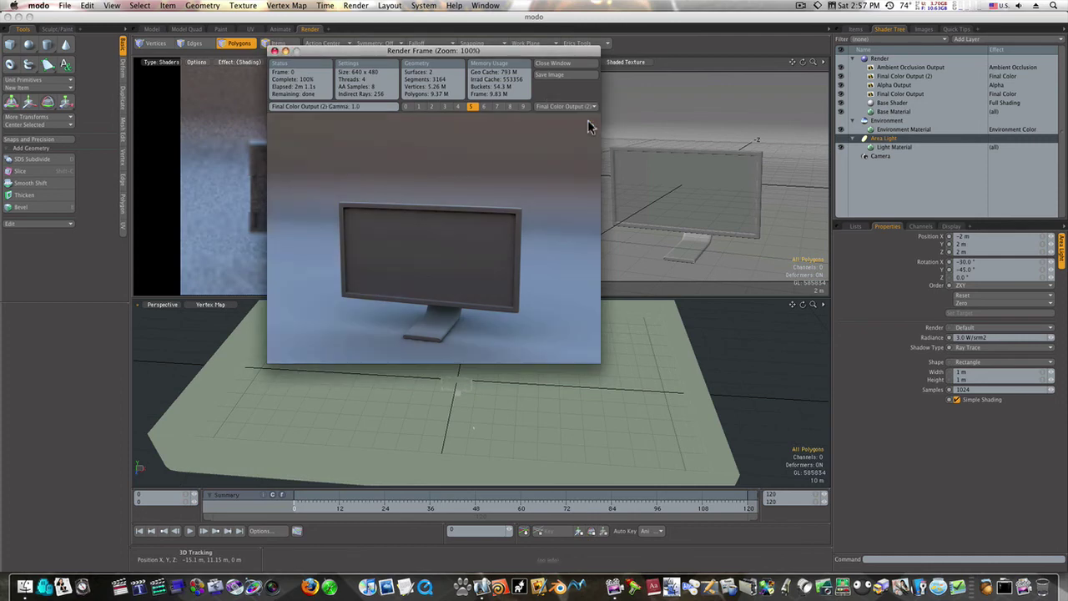
click(588, 108)
click(584, 106)
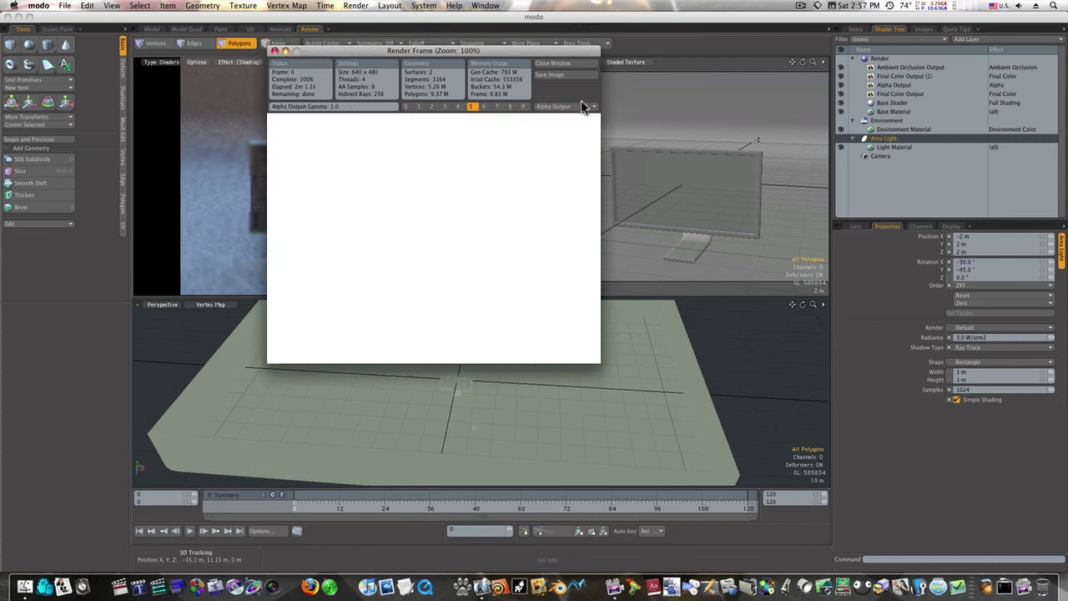
click(583, 106)
click(582, 107)
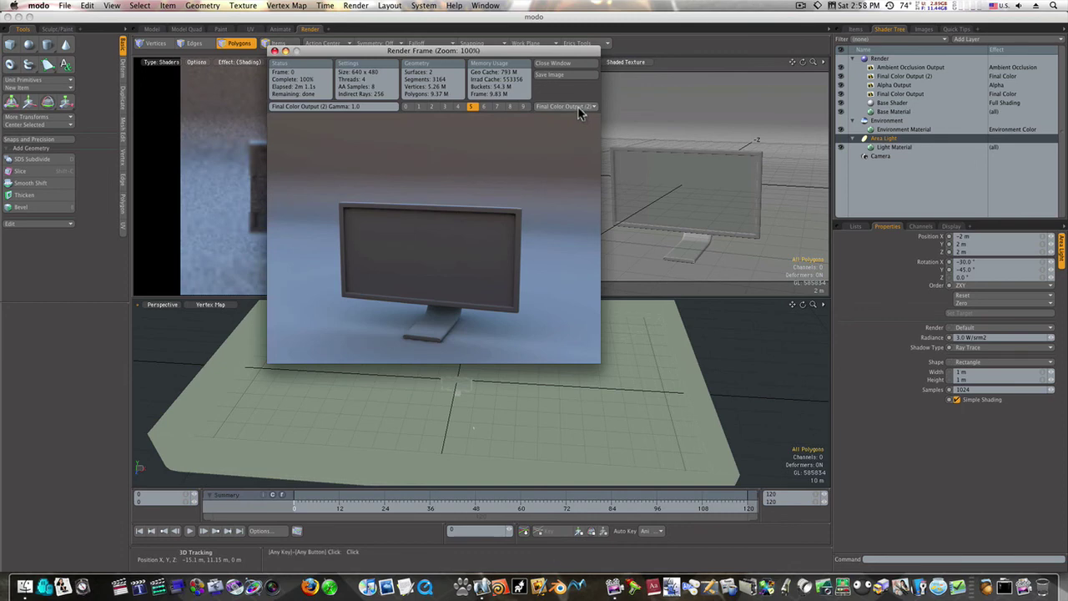
click(577, 106)
click(578, 94)
click(576, 106)
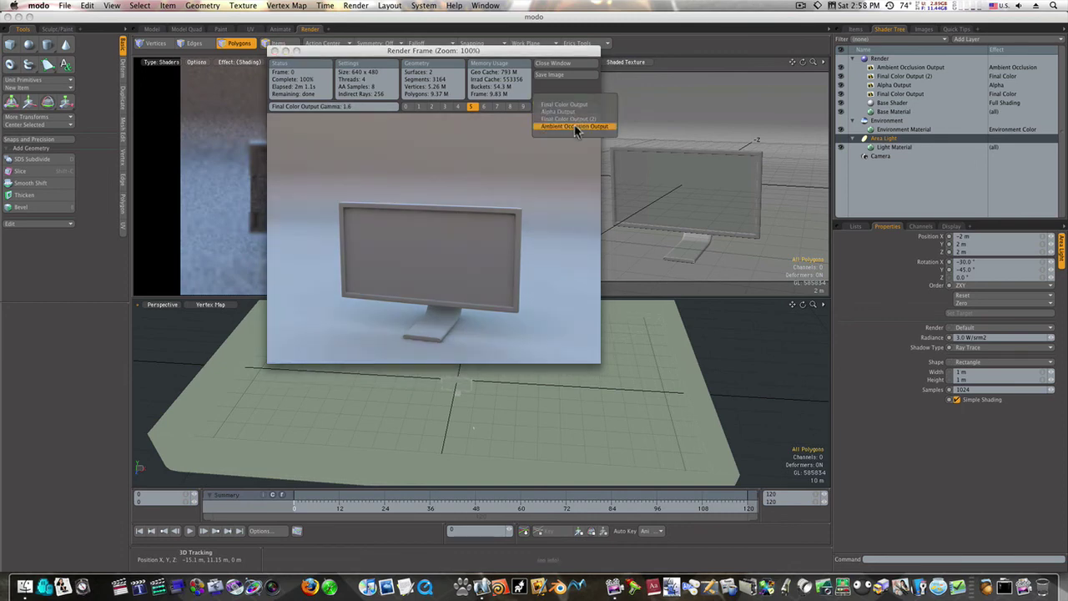
click(574, 125)
click(571, 107)
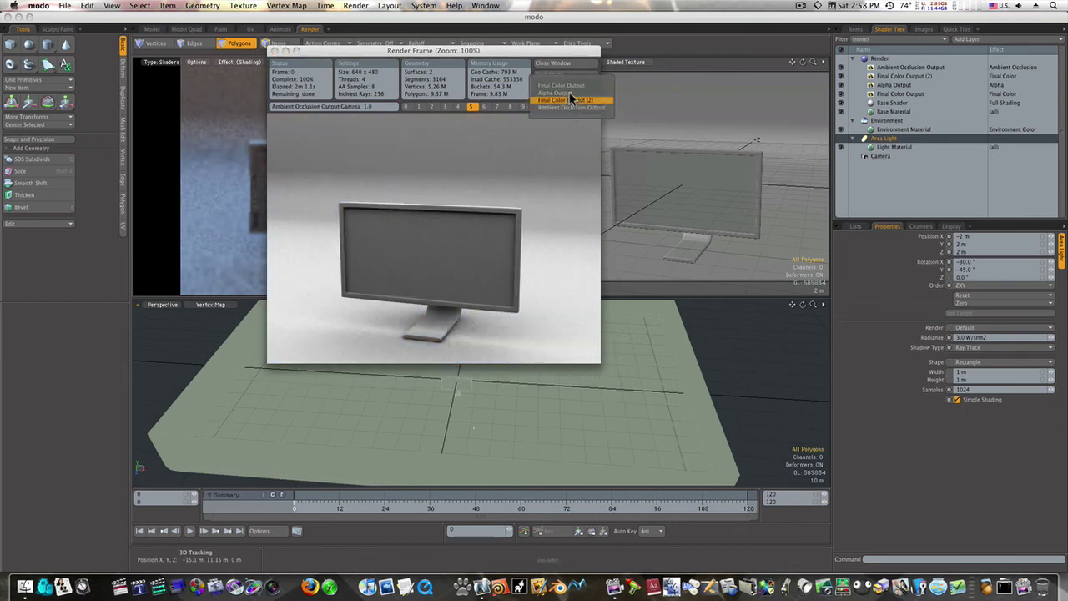
click(568, 85)
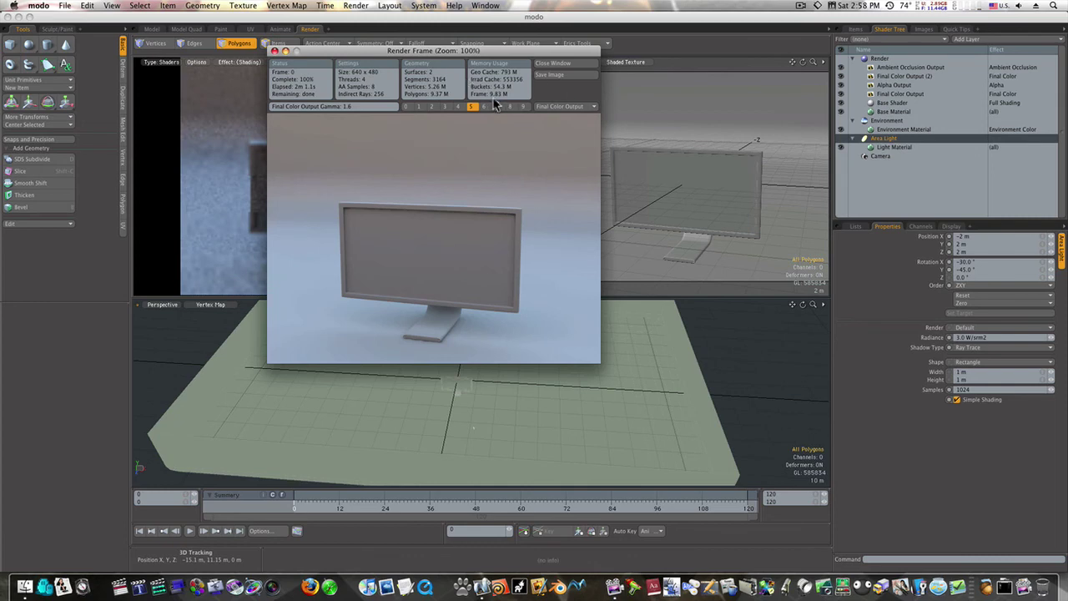
click(276, 50)
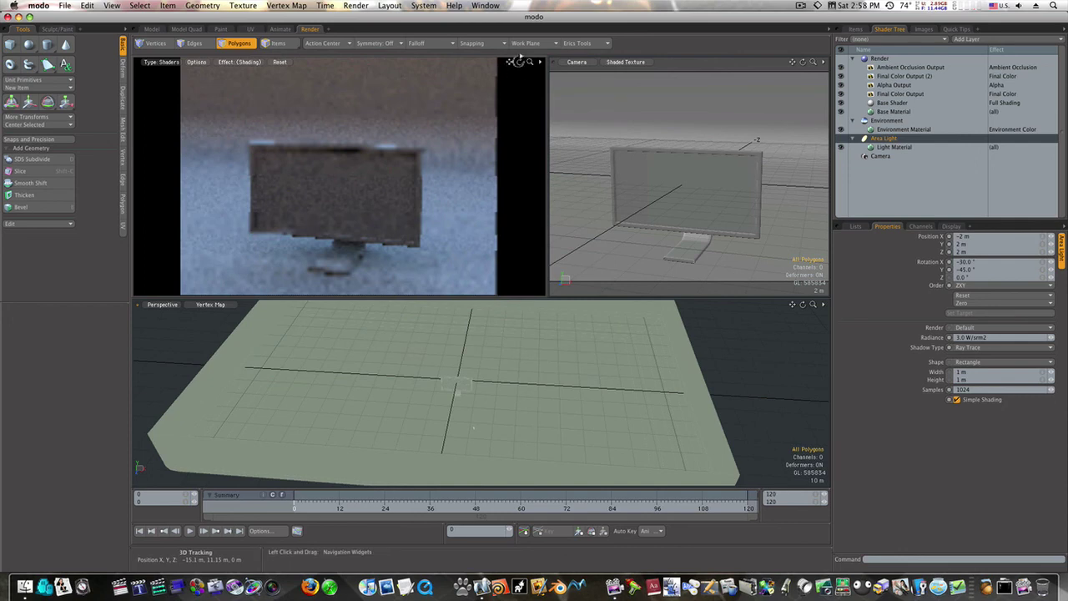
Step: Orbit the camera to a new angle on the monitor and toggle Use Multiple Threads for the preview
drag(802, 62, 851, 75)
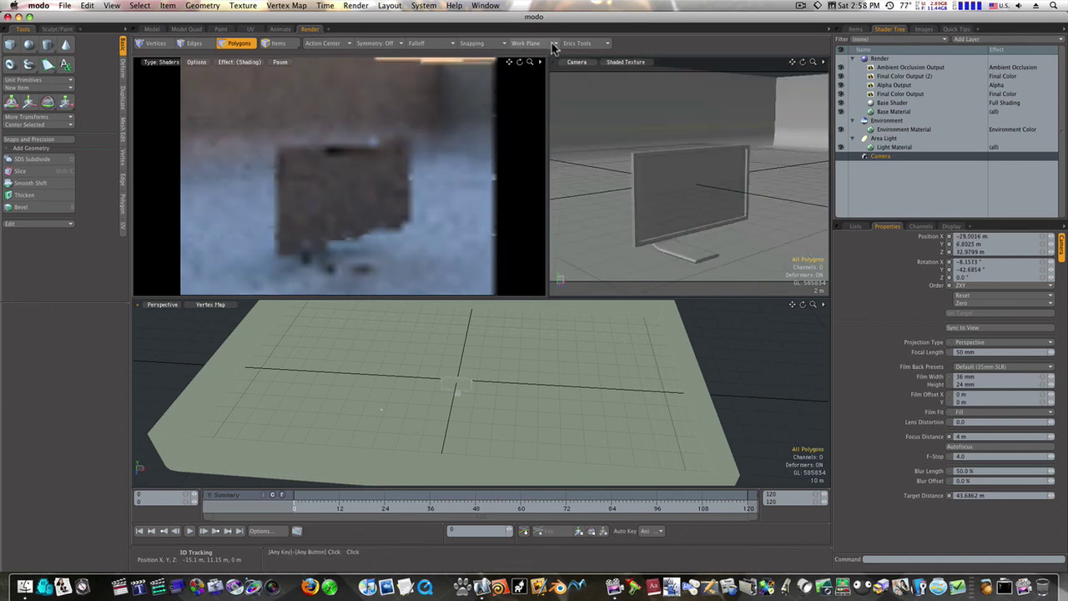
mouse_move(526, 61)
mouse_down()
mouse_move(568, 53)
mouse_move(525, 53)
mouse_up()
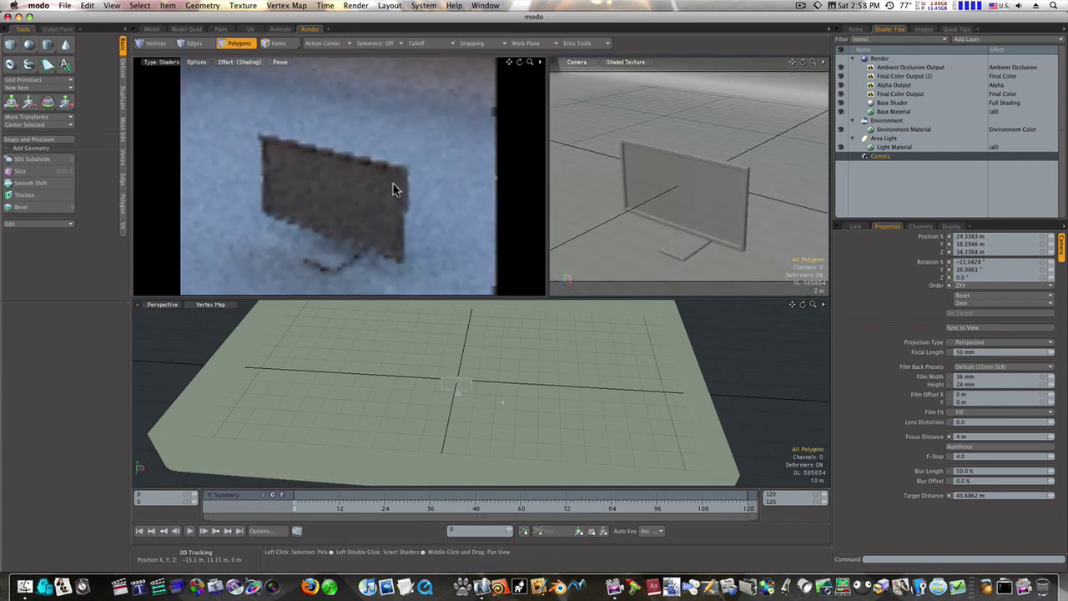
click(209, 70)
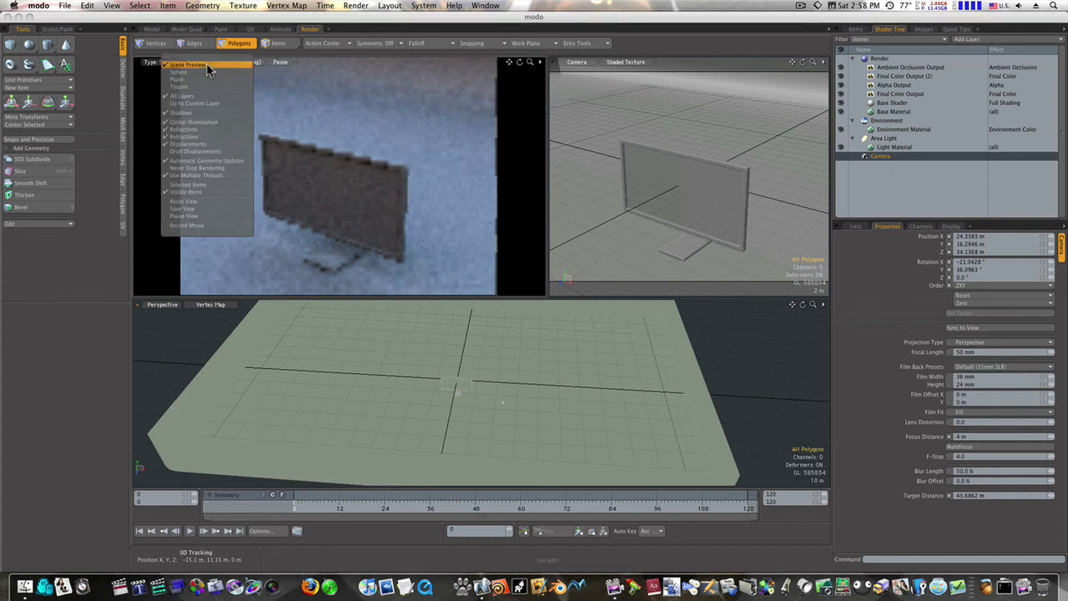
click(202, 175)
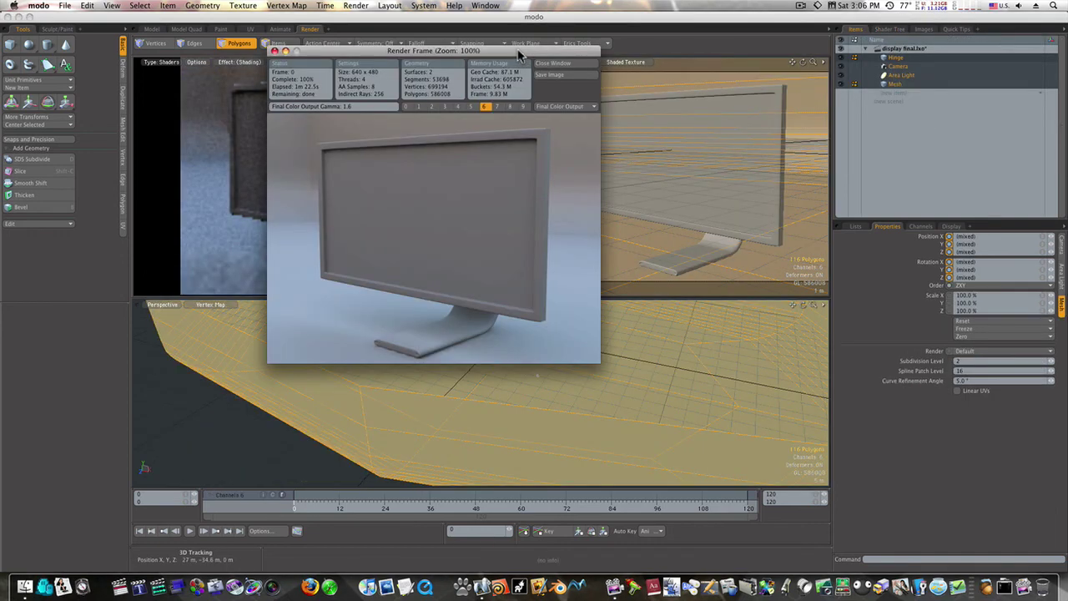
Step: Move the Render Frame window lower and to the right, showing the finished render
drag(518, 53, 619, 101)
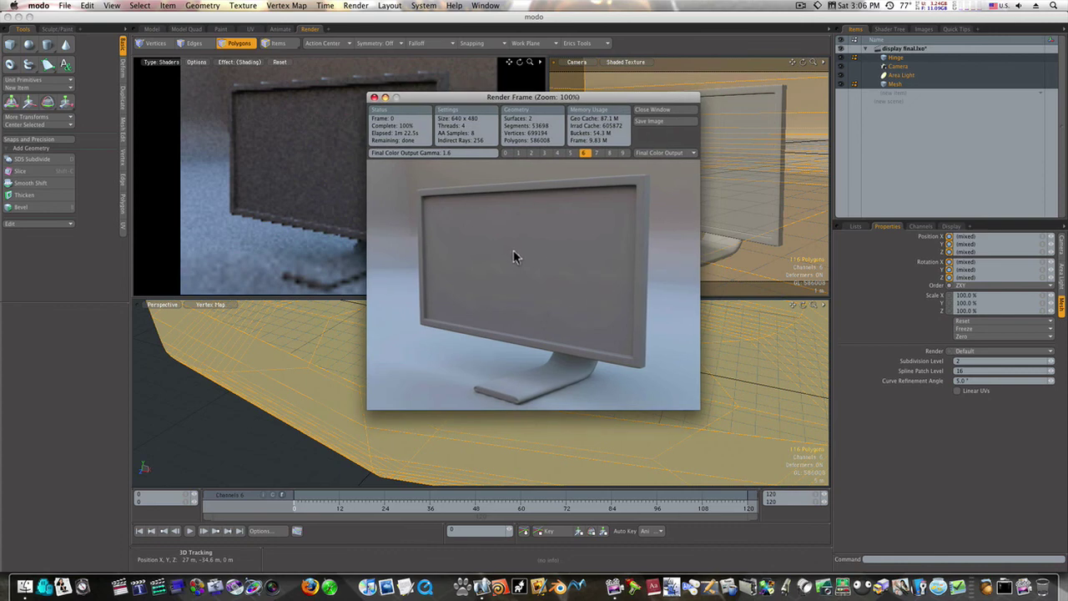